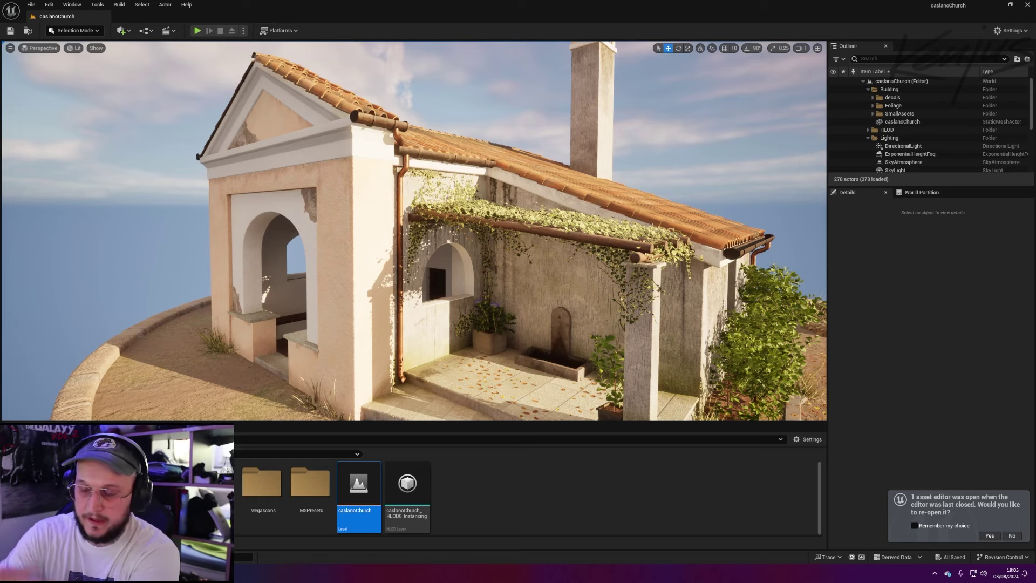
- Examine the church's front facade and the moss-covered roof tiles in the level
{"action": "right_click_drag", "start_coordinate": [399, 243], "coordinate": [421, 214]}
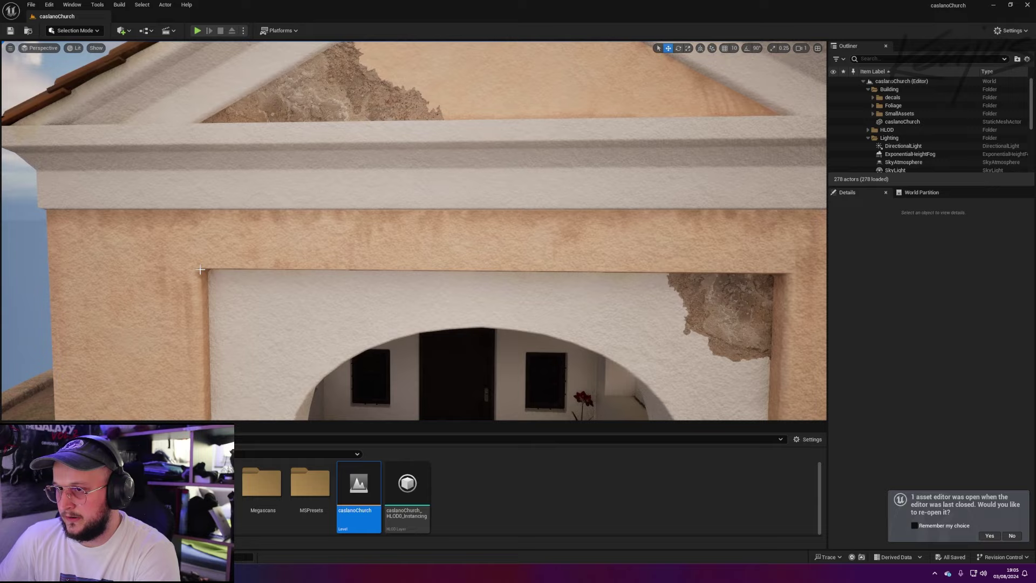
{"action": "right_click_drag", "start_coordinate": [200, 270], "coordinate": [386, 191]}
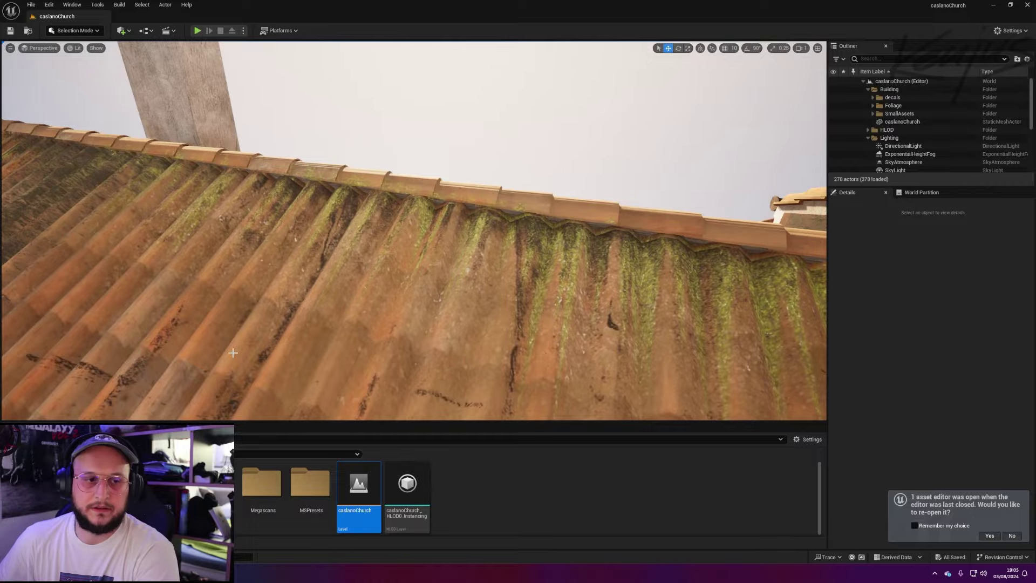
{"action": "right_click_drag", "start_coordinate": [293, 347], "coordinate": [192, 377]}
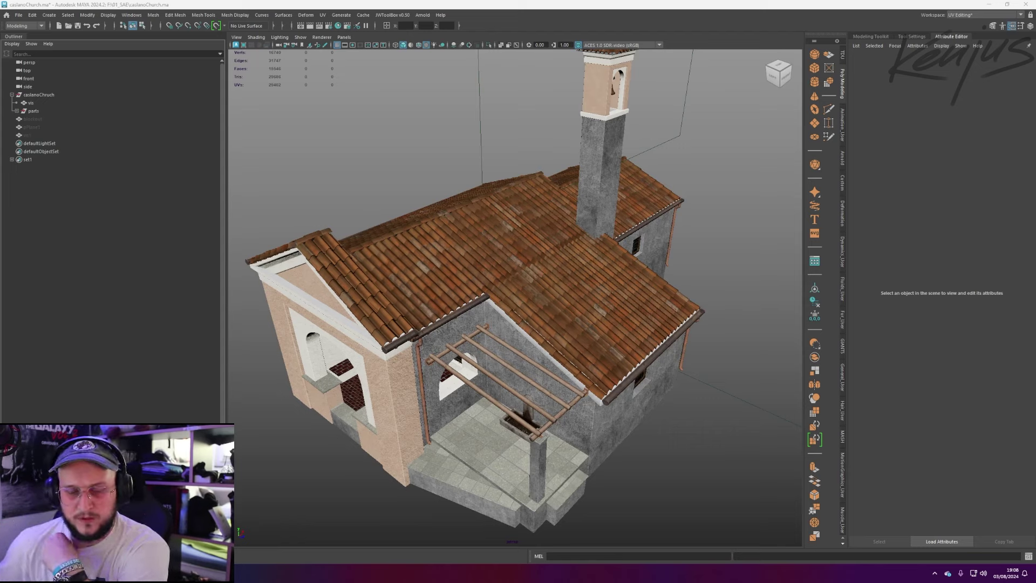
- Switch to Maya, hide the parts group of the church and select the vis mesh
{"action": "left_click", "coordinate": [415, 308]}
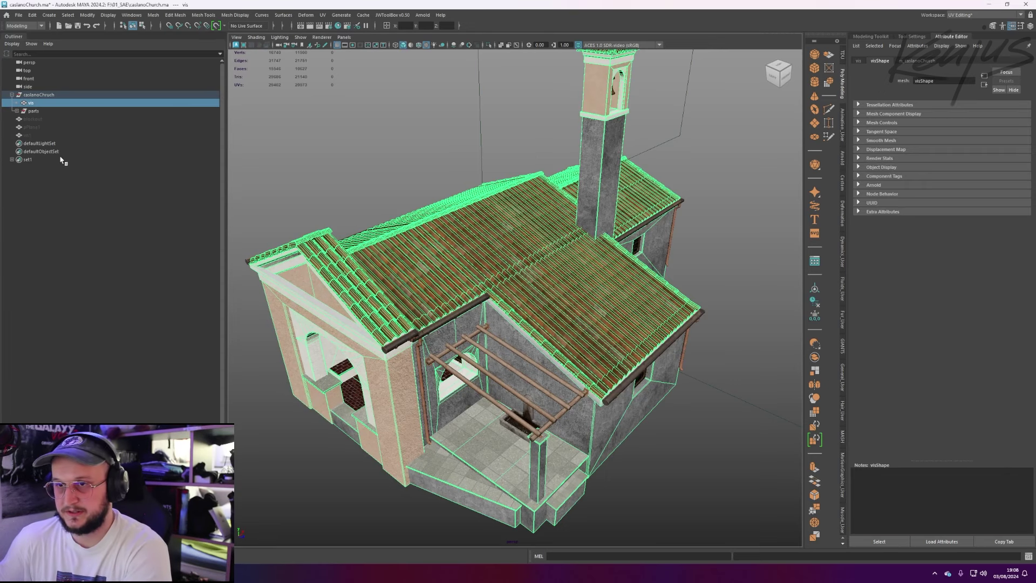
{"action": "left_click", "coordinate": [44, 110]}
{"action": "key", "text": "h"}
{"action": "left_click", "coordinate": [32, 102]}
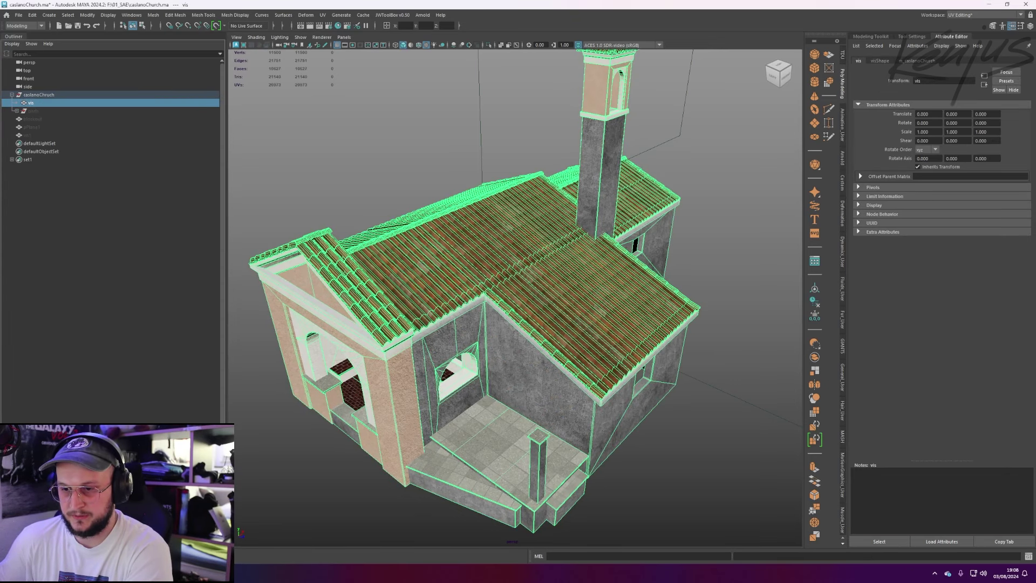
- Open the UV Editor for the vis mesh and select all UV shells of its map1 layout
{"action": "left_click", "coordinate": [43, 556]}
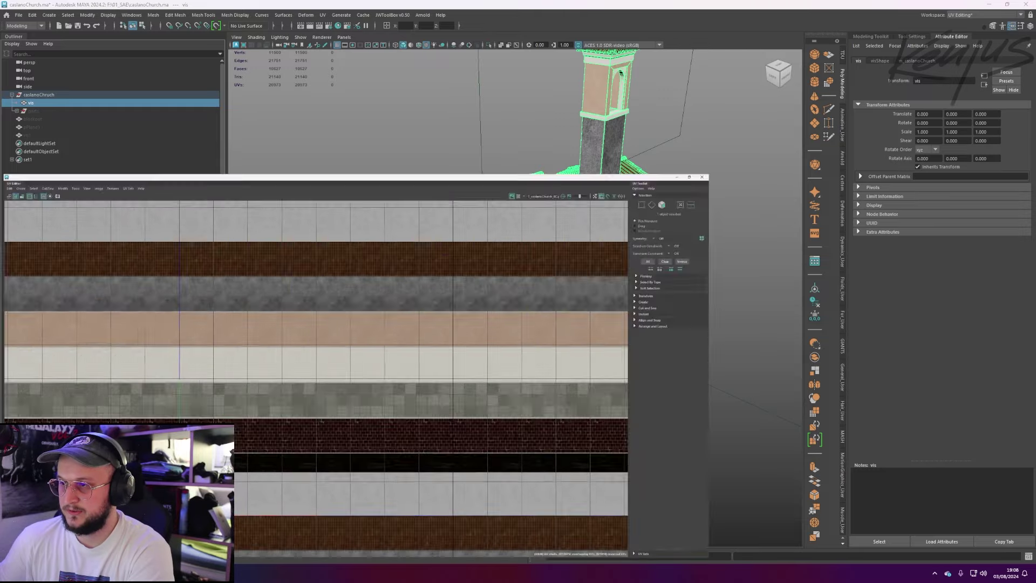
{"action": "scroll", "coordinate": [604, 308], "scroll_direction": "down", "scroll_amount": 3}
{"action": "key", "text": "f"}
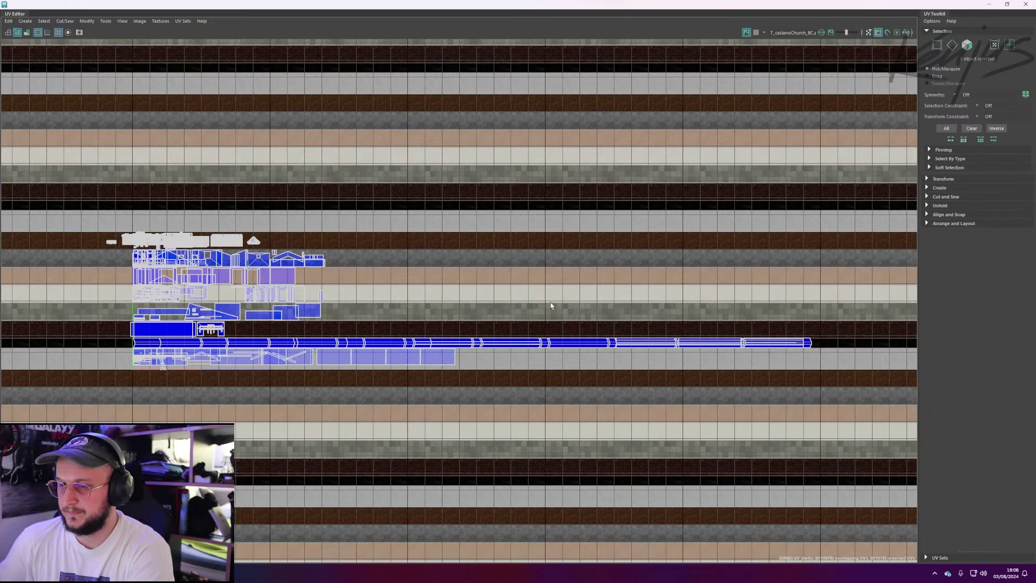
{"action": "middle_click_drag", "start_coordinate": [550, 303], "coordinate": [520, 261], "text": "alt"}
{"action": "middle_click_drag", "start_coordinate": [598, 218], "coordinate": [507, 224], "text": "alt"}
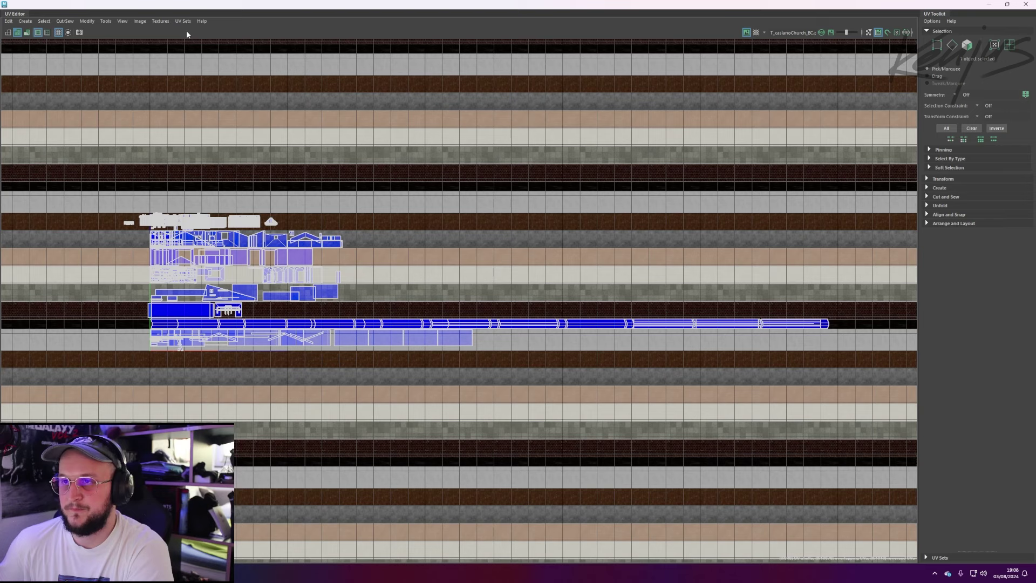
{"action": "right_click_drag", "start_coordinate": [272, 133], "coordinate": [240, 123]}
{"action": "middle_click_drag", "start_coordinate": [525, 210], "coordinate": [500, 193], "text": "alt"}
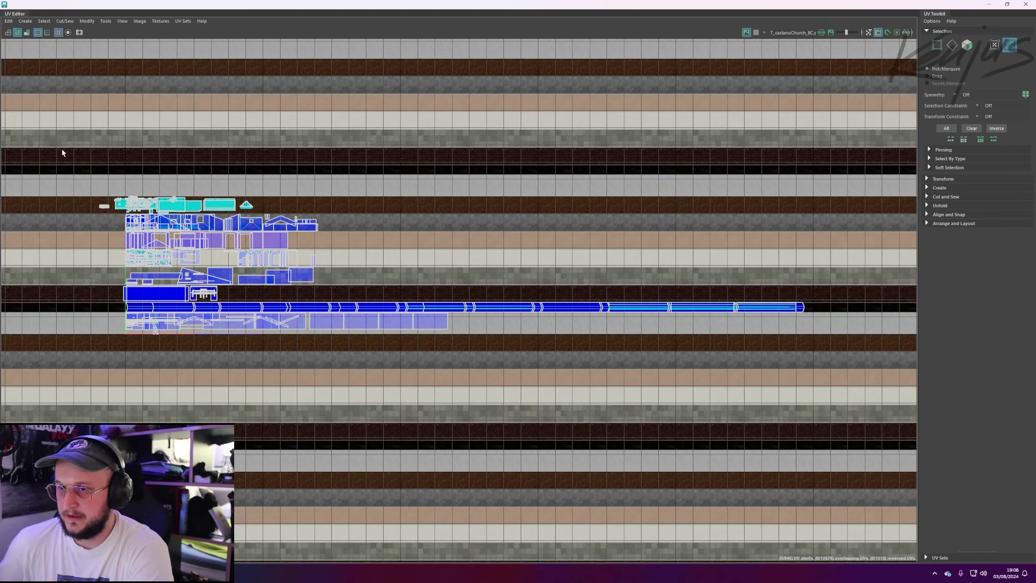
{"action": "left_click_drag", "start_coordinate": [63, 154], "coordinate": [862, 375]}
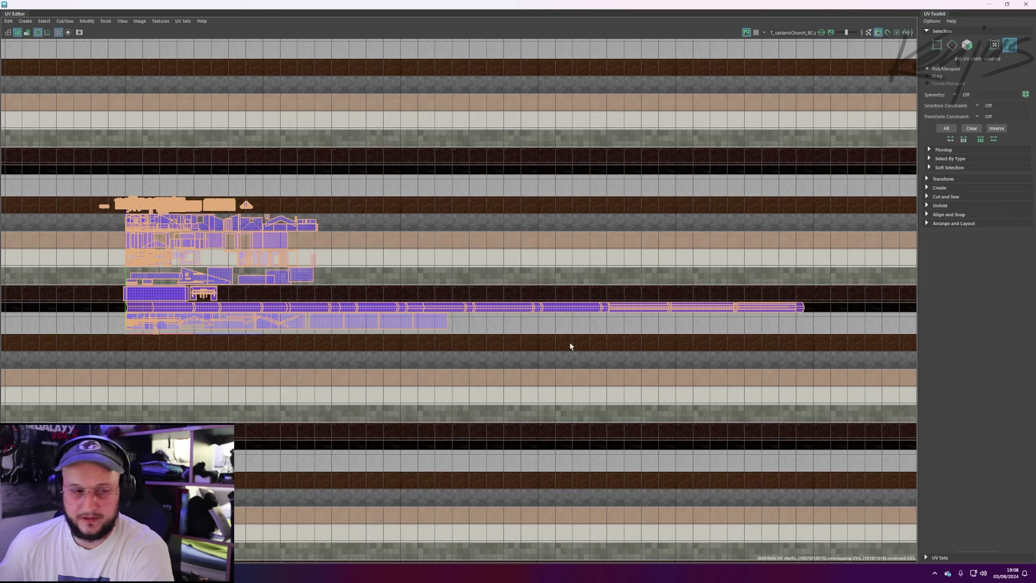
- Make map2 the current UV set and examine its unwrapped layout
{"action": "left_click", "coordinate": [183, 22]}
{"action": "mouse_move", "coordinate": [198, 47]}
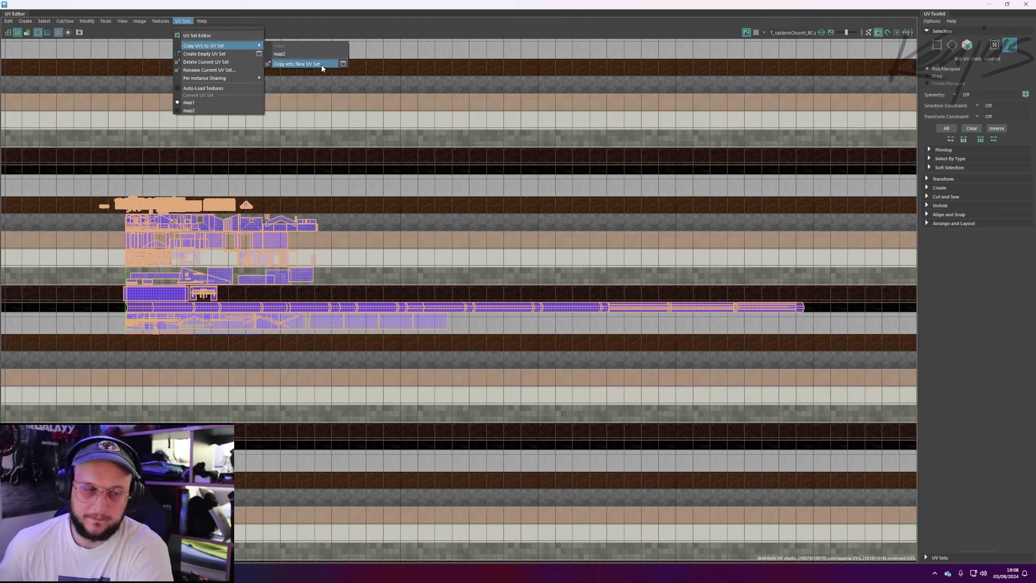
{"action": "left_click", "coordinate": [192, 111]}
{"action": "middle_click_drag", "start_coordinate": [165, 232], "coordinate": [396, 236], "text": "alt"}
{"action": "scroll", "coordinate": [396, 216], "scroll_direction": "up", "scroll_amount": 4}
{"action": "right_click", "coordinate": [396, 199]}
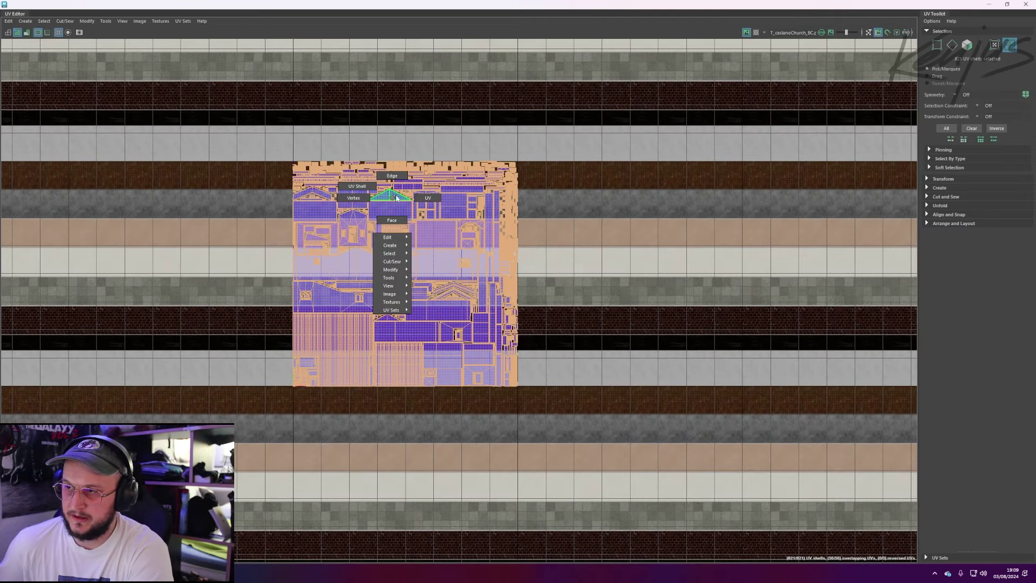
{"action": "right_click_drag", "start_coordinate": [396, 198], "coordinate": [420, 186]}
{"action": "middle_click_drag", "start_coordinate": [508, 178], "coordinate": [561, 173], "text": "alt"}
{"action": "scroll", "coordinate": [561, 173], "scroll_direction": "up", "scroll_amount": 2}
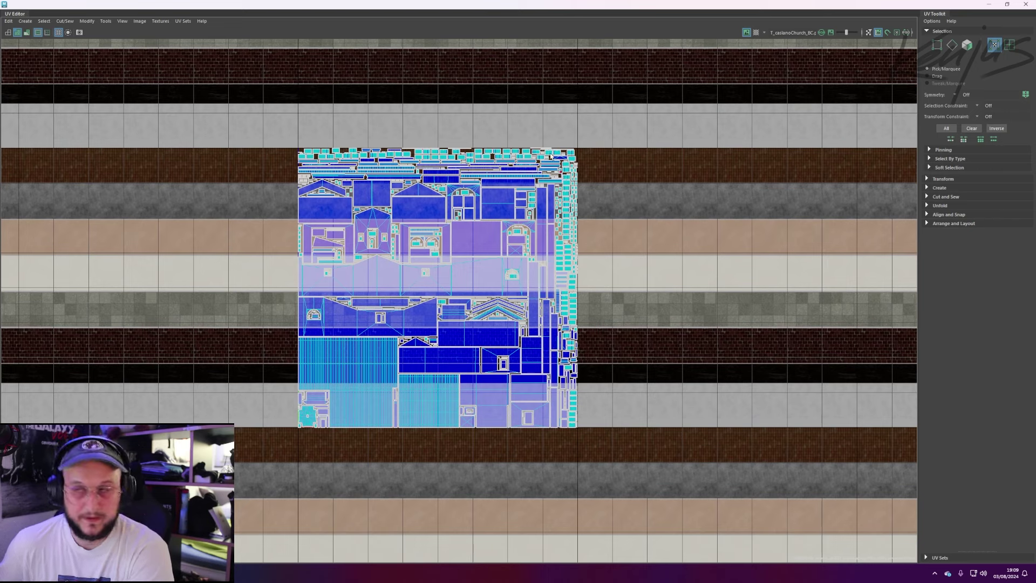
- Select all UV shells and review the mesh's UV sets in the UV Set Editor
{"action": "left_click", "coordinate": [183, 21]}
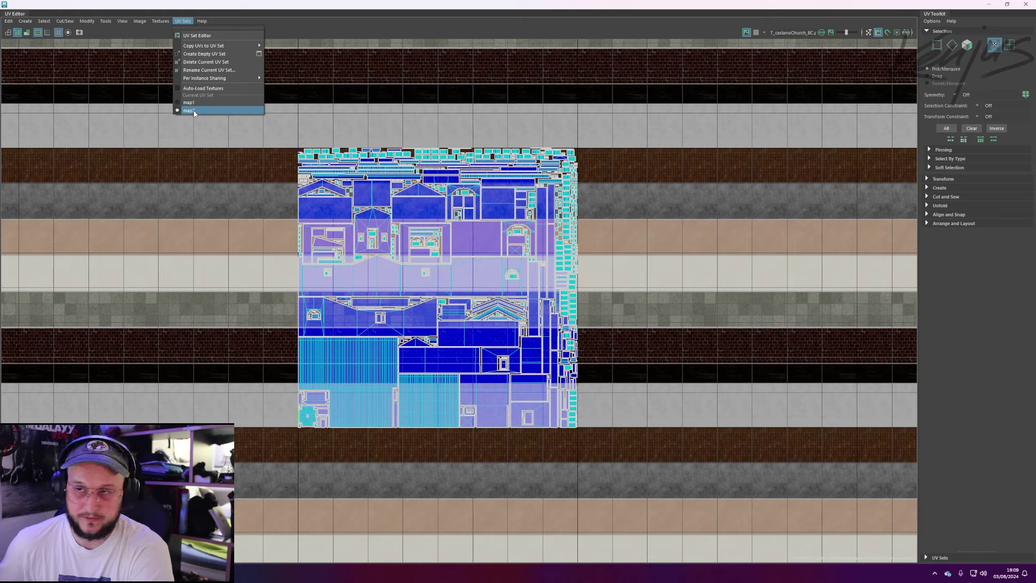
{"action": "left_click", "coordinate": [192, 36]}
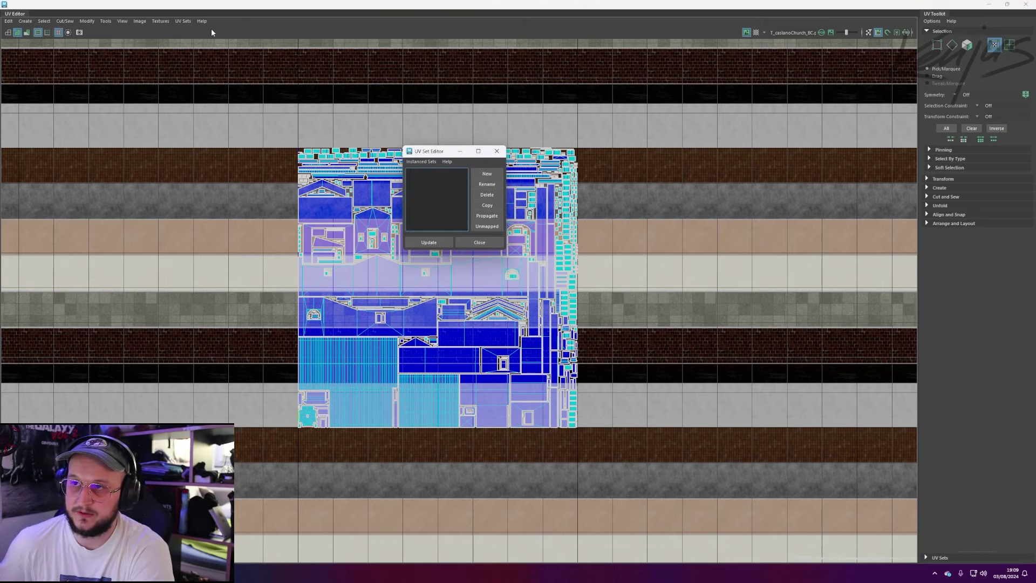
{"action": "left_click", "coordinate": [497, 151]}
{"action": "left_click_drag", "start_coordinate": [259, 108], "coordinate": [961, 580]}
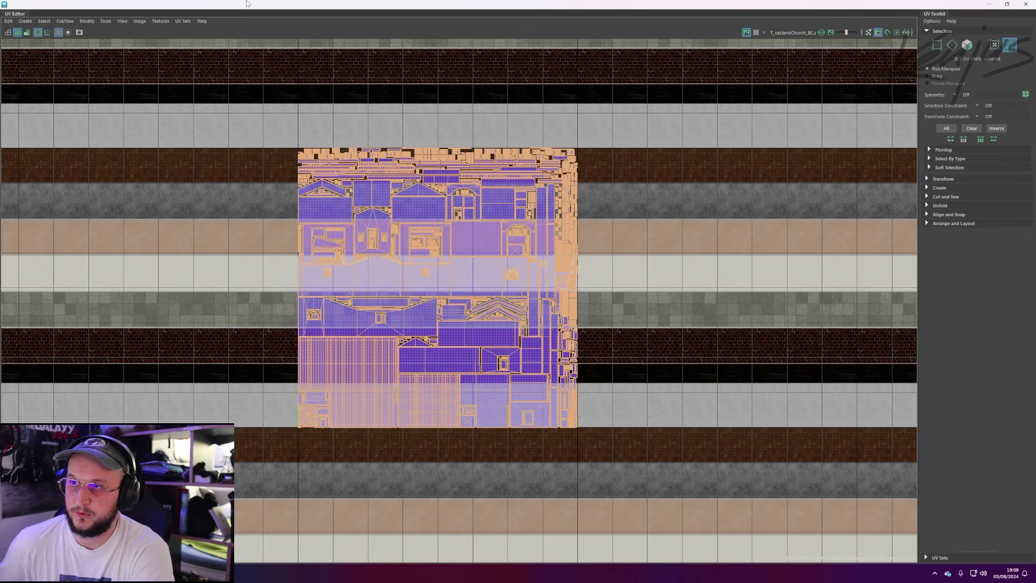
{"action": "left_click", "coordinate": [183, 21]}
{"action": "left_click", "coordinate": [208, 37]}
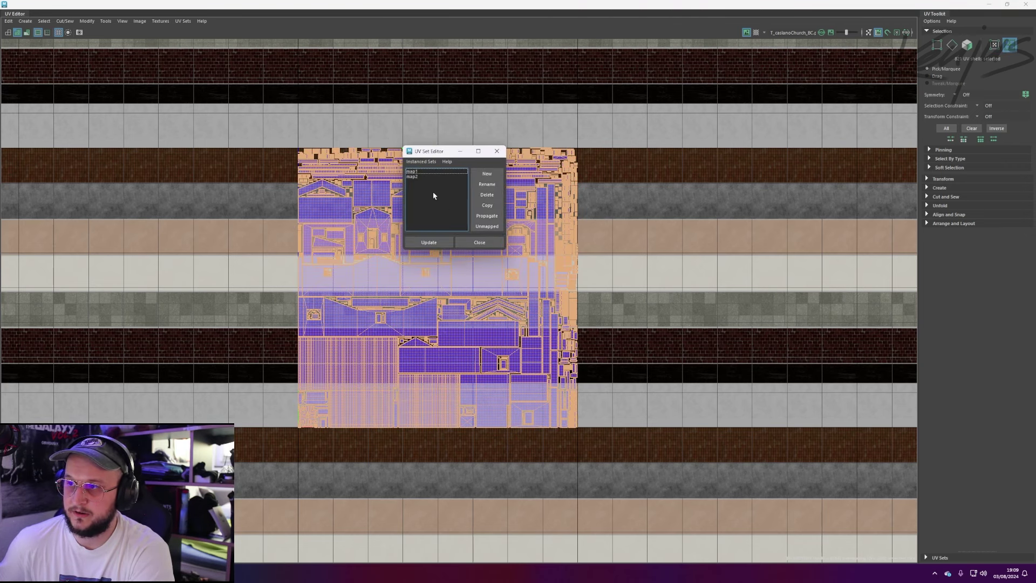
{"action": "left_click", "coordinate": [497, 151]}
{"action": "key", "text": "F12"}
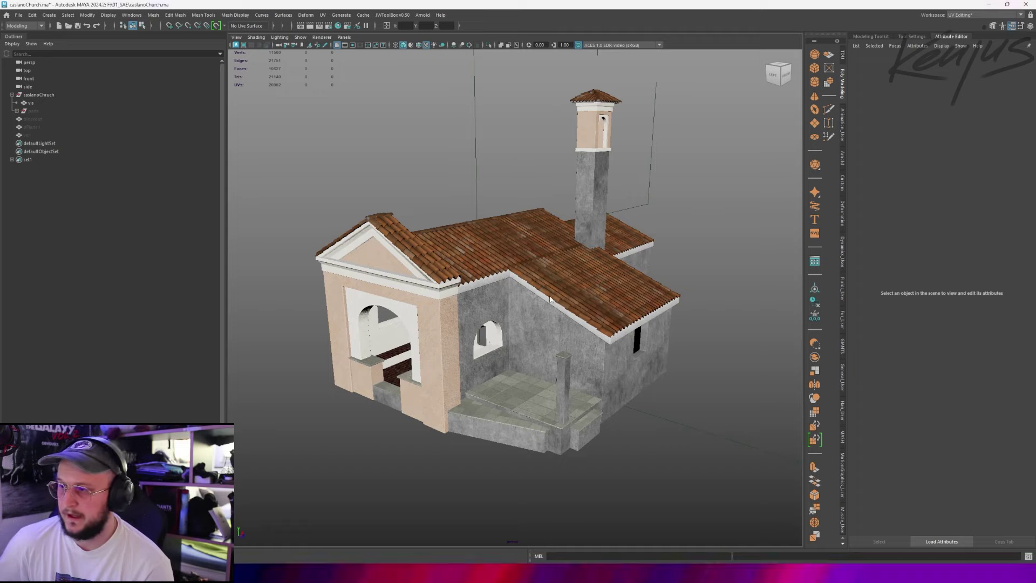
- Duplicate the vis mesh and move the copy out of the caslanoChruch group in the Outliner
{"action": "left_click", "coordinate": [491, 310]}
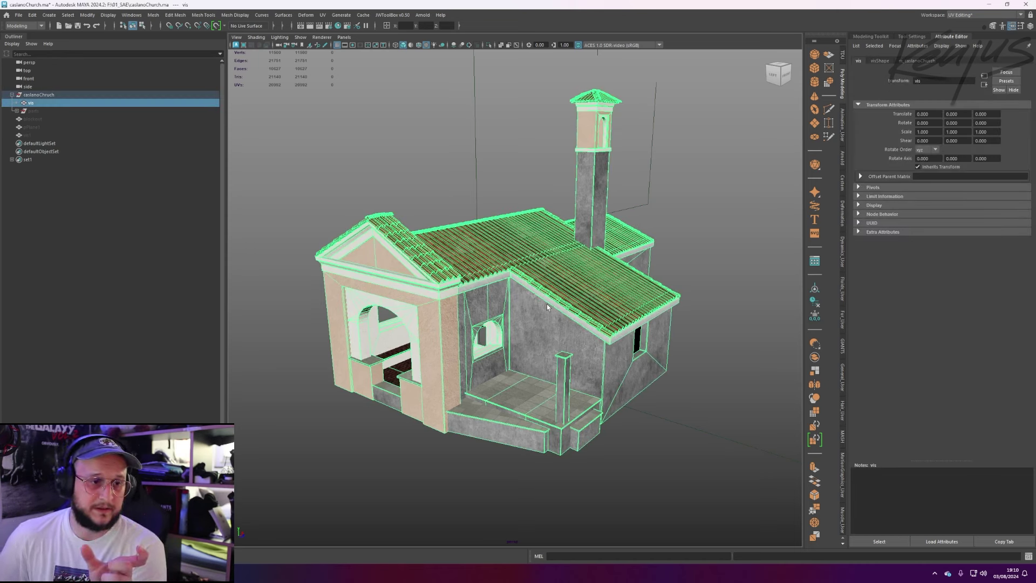
{"action": "right_click", "coordinate": [454, 281]}
{"action": "left_click", "coordinate": [453, 301]}
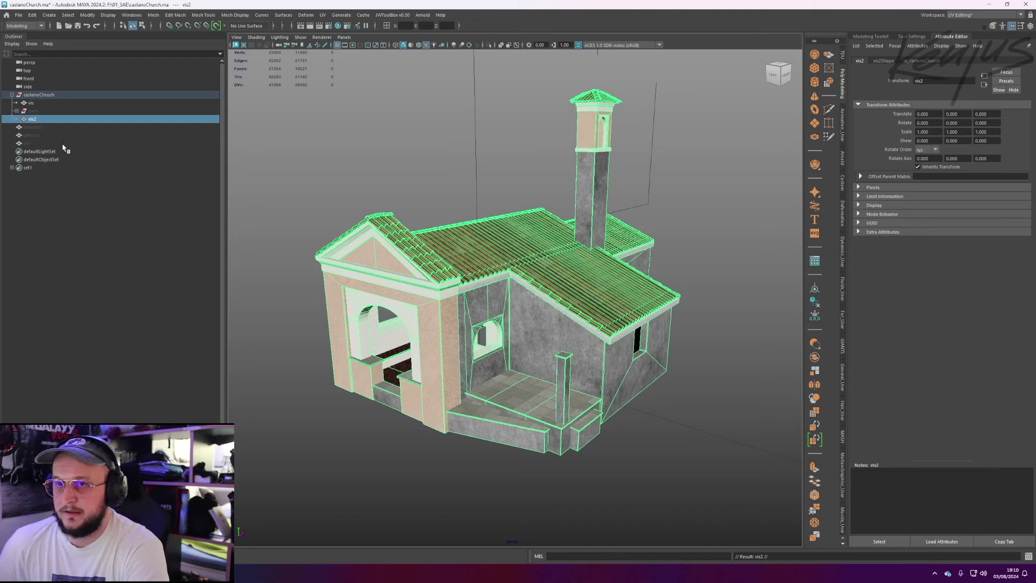
{"action": "middle_click_drag", "start_coordinate": [39, 96], "coordinate": [39, 96]}
- Hide the original caslanoChruch group and select the duplicated mesh vis2
{"action": "left_click", "coordinate": [39, 102]}
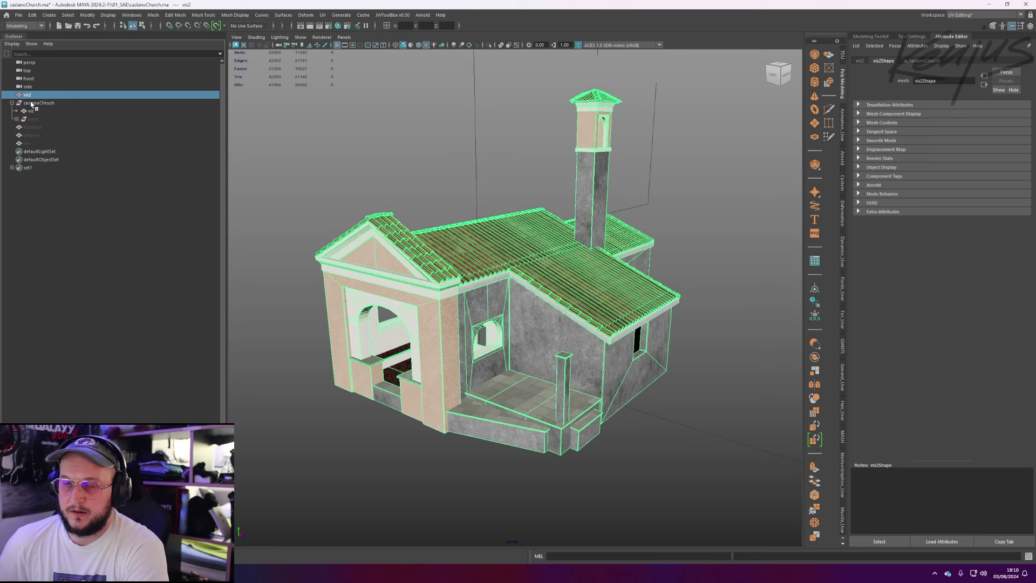
{"action": "key", "text": "h"}
{"action": "middle_click_drag", "start_coordinate": [570, 199], "coordinate": [536, 188], "text": "alt"}
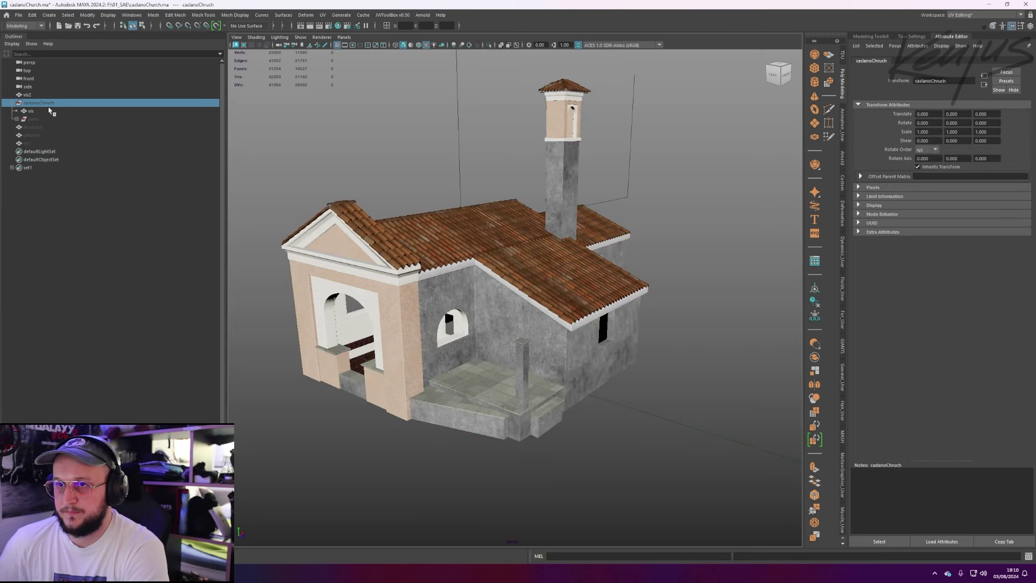
{"action": "left_click", "coordinate": [120, 95]}
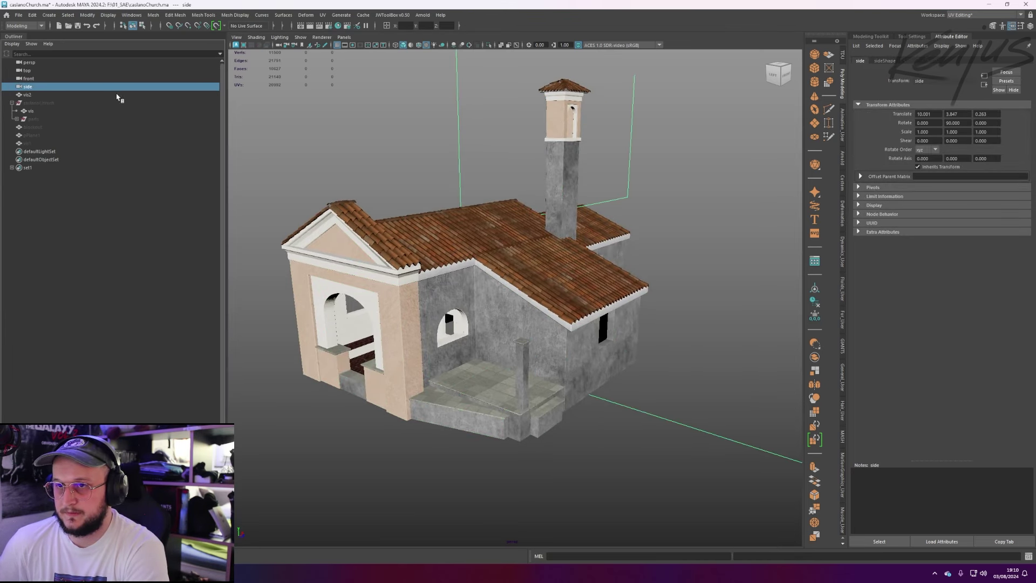
{"action": "left_click_drag", "start_coordinate": [529, 302], "coordinate": [504, 286], "text": "alt"}
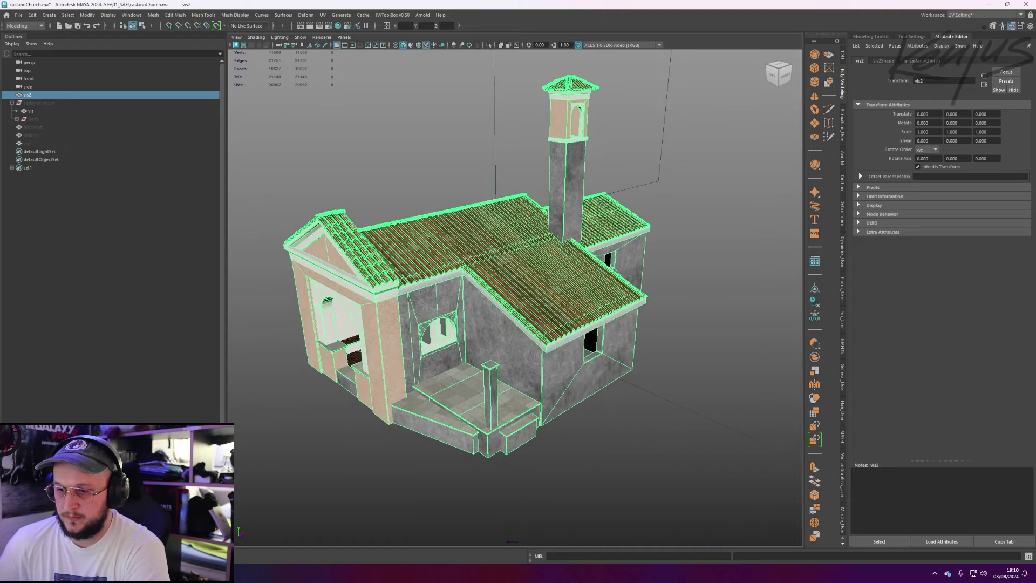
- Select all UV shells of the duplicated mesh and copy its map2 UVs into the map1 set
{"action": "key", "text": "alt+Tab"}
{"action": "key", "text": "f"}
{"action": "right_click_drag", "start_coordinate": [333, 189], "coordinate": [299, 182]}
{"action": "scroll", "coordinate": [299, 182], "scroll_direction": "down", "scroll_amount": 3}
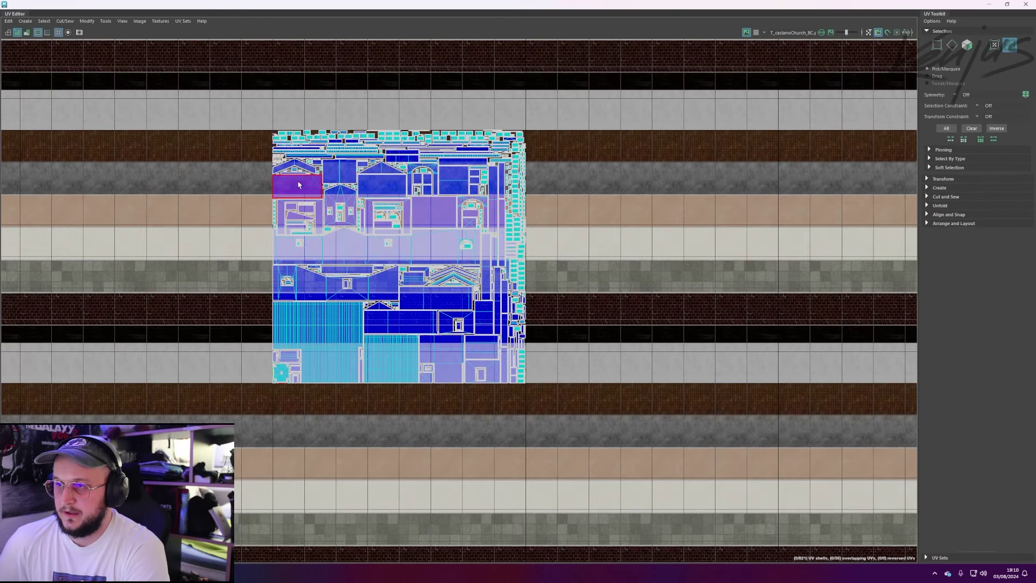
{"action": "left_click_drag", "start_coordinate": [238, 105], "coordinate": [720, 496]}
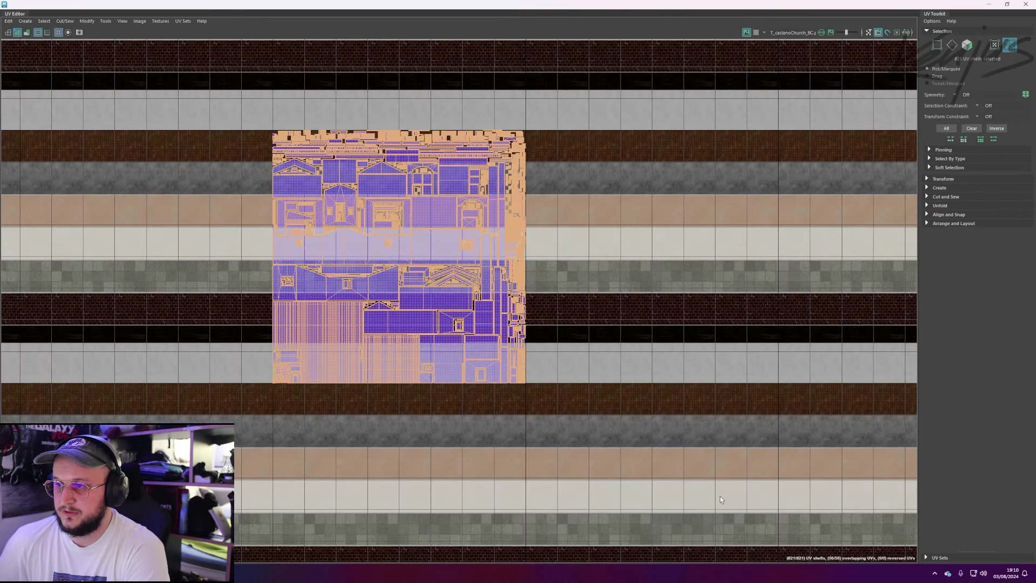
{"action": "left_click", "coordinate": [183, 21]}
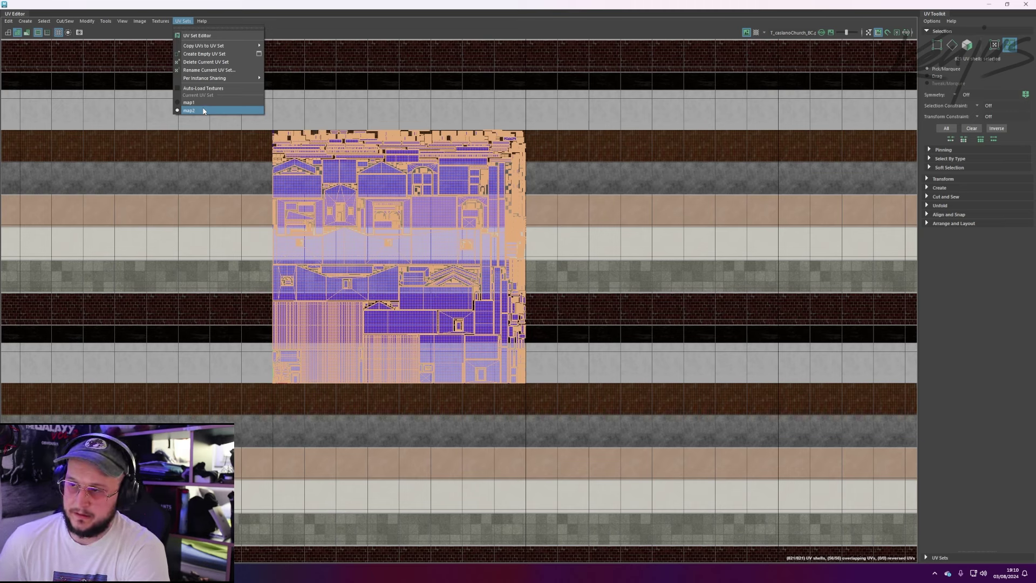
{"action": "mouse_move", "coordinate": [225, 47]}
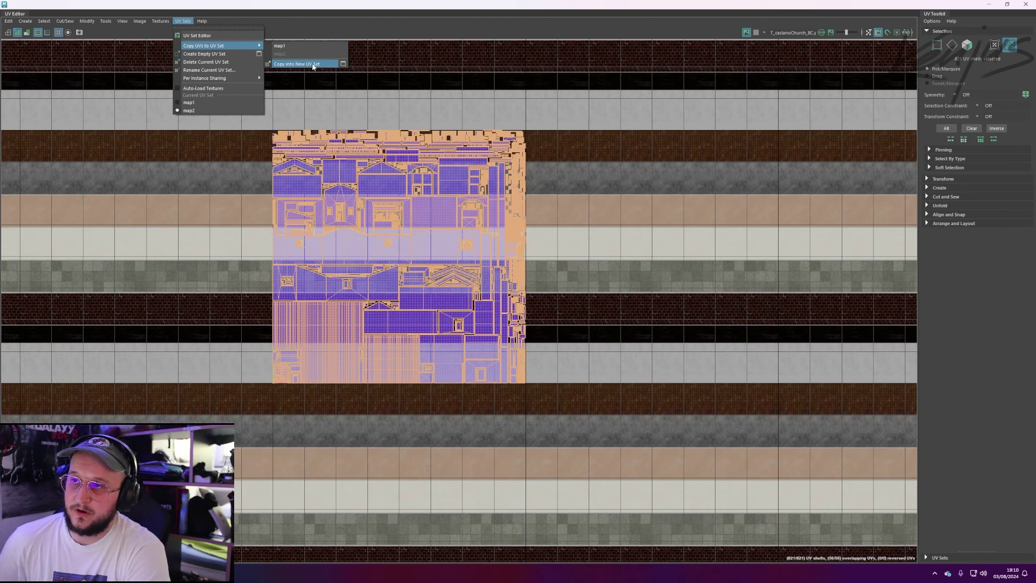
{"action": "left_click", "coordinate": [281, 46]}
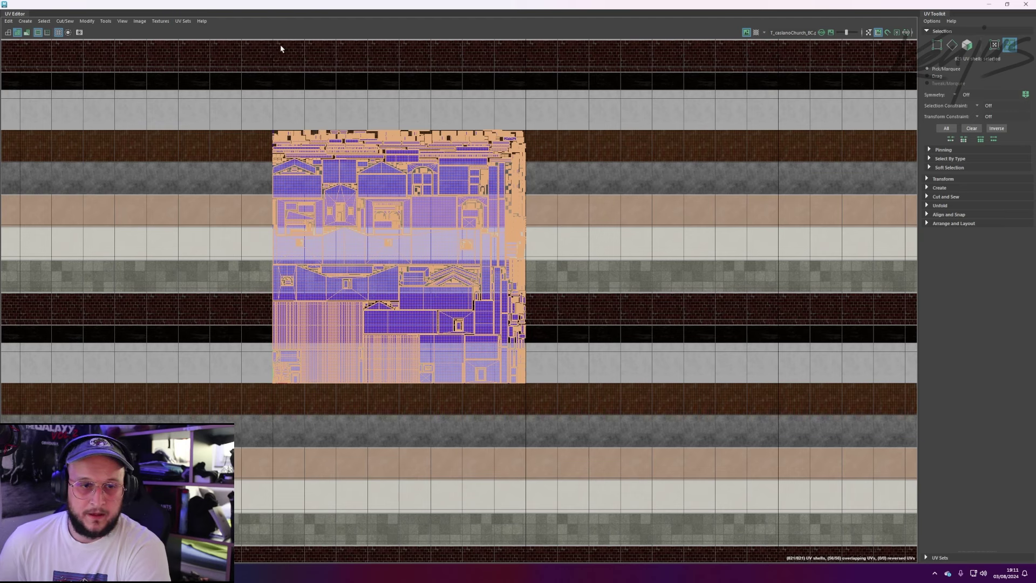
- Compare the map1 and map2 layouts by alternating the current UV set, ending on map1
{"action": "left_click", "coordinate": [180, 22]}
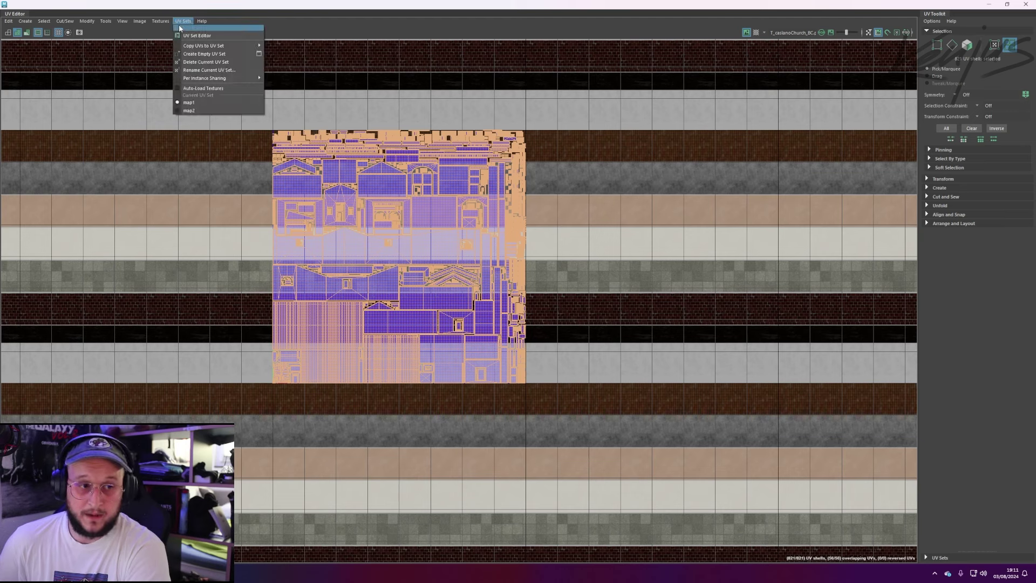
{"action": "left_click", "coordinate": [189, 110]}
{"action": "left_click", "coordinate": [182, 22]}
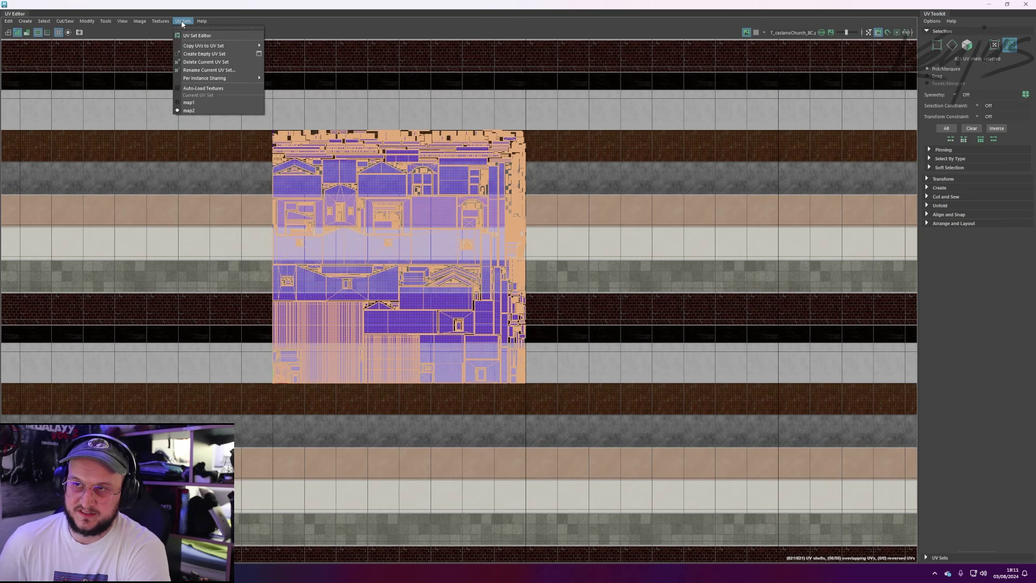
{"action": "left_click", "coordinate": [190, 103]}
{"action": "left_click", "coordinate": [180, 22]}
{"action": "left_click", "coordinate": [189, 110]}
{"action": "left_click", "coordinate": [183, 21]}
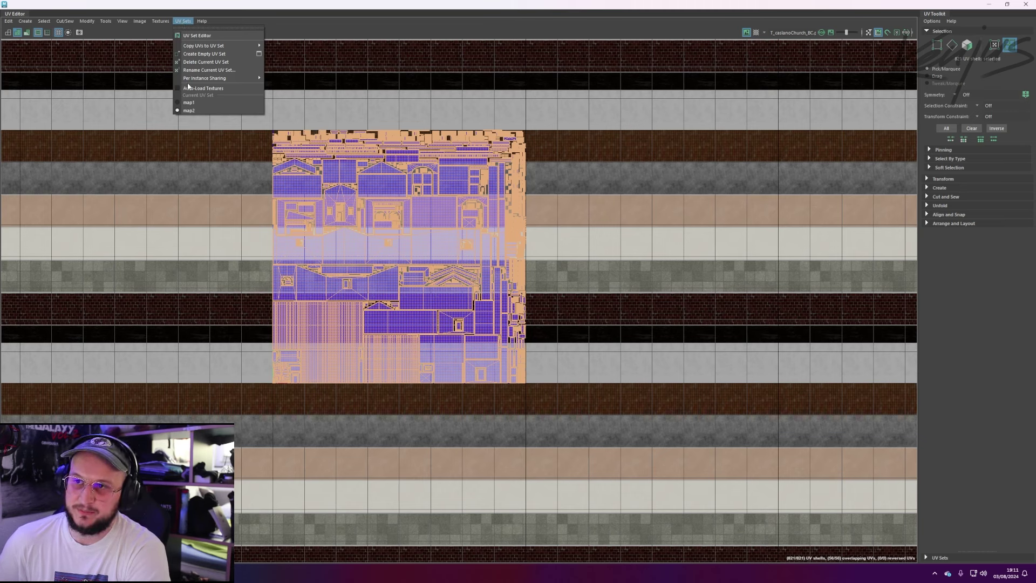
{"action": "left_click", "coordinate": [188, 102]}
- Copy the map2 UV set in the UV Set Editor and close that editor
{"action": "left_click", "coordinate": [182, 21]}
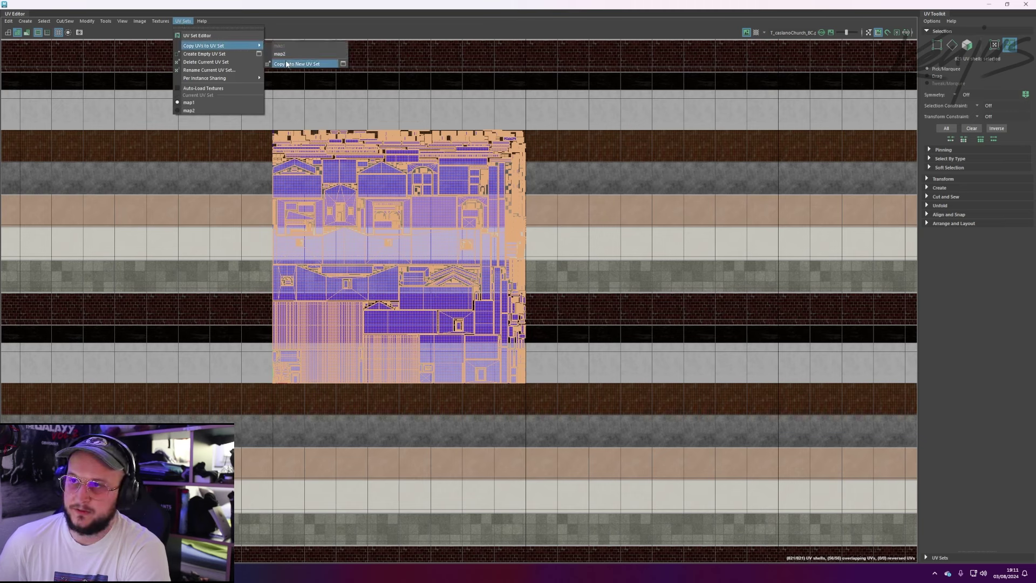
{"action": "left_click", "coordinate": [205, 36]}
{"action": "left_click", "coordinate": [447, 176]}
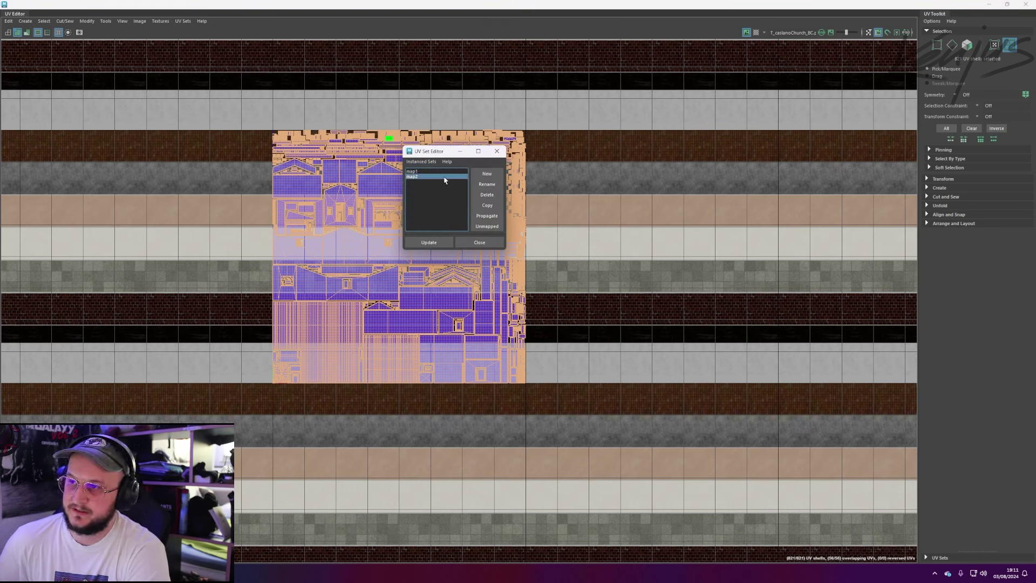
{"action": "left_click", "coordinate": [492, 204]}
{"action": "left_click", "coordinate": [496, 152]}
{"action": "right_click", "coordinate": [672, 144]}
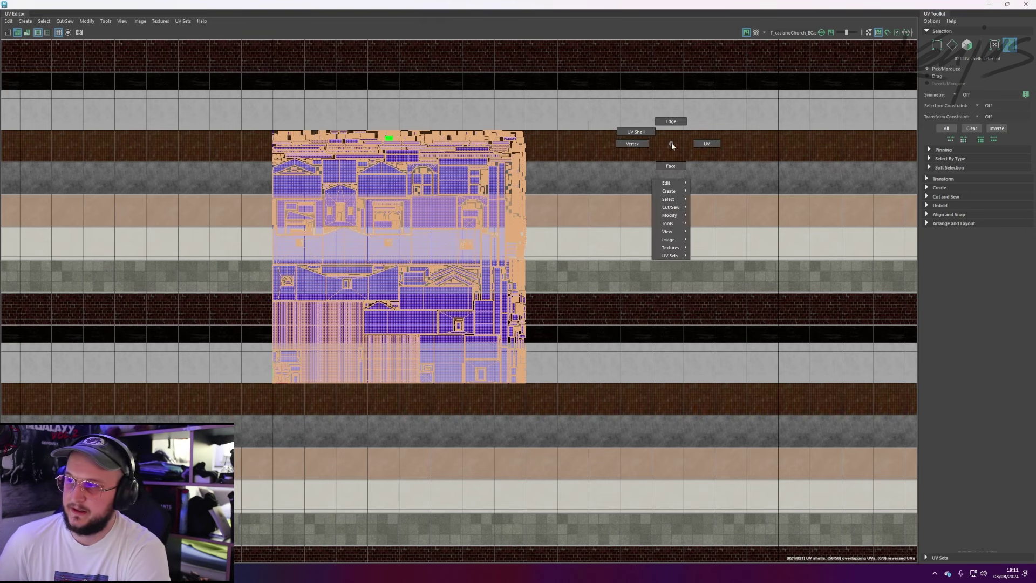
- Close the UV Editor, clear the selection and create a polygon plane beneath the church
{"action": "left_click", "coordinate": [1025, 4]}
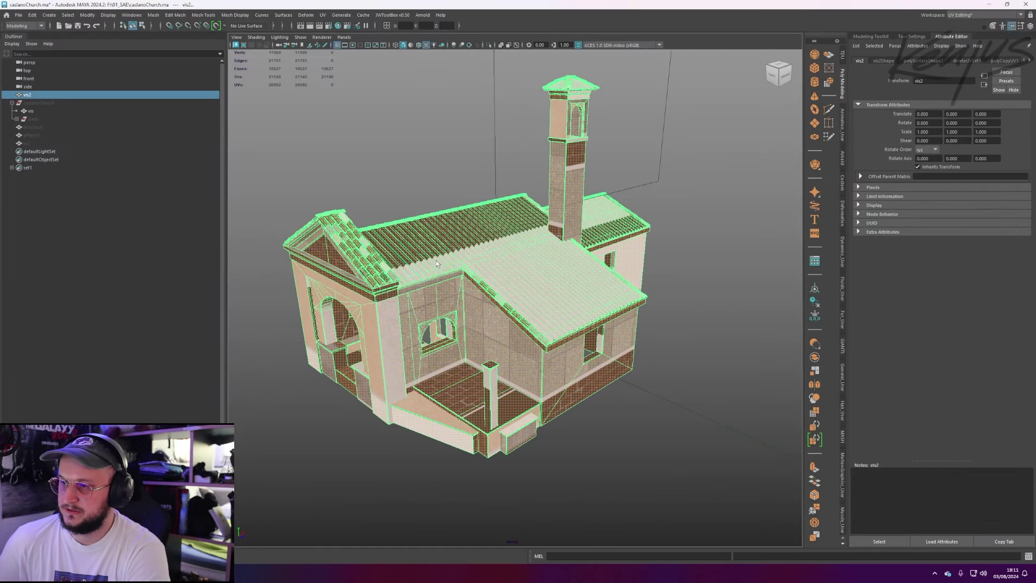
{"action": "left_click", "coordinate": [704, 242]}
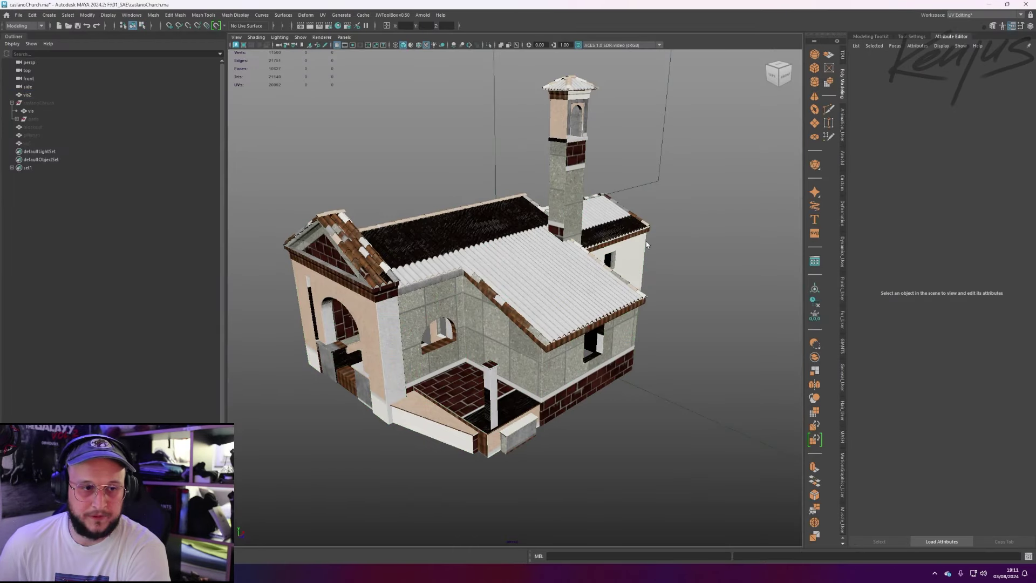
{"action": "left_click_drag", "start_coordinate": [645, 241], "coordinate": [465, 290], "text": "alt"}
{"action": "scroll", "coordinate": [472, 227], "scroll_direction": "up", "scroll_amount": 5}
{"action": "scroll", "coordinate": [472, 236], "scroll_direction": "down", "scroll_amount": 5}
{"action": "right_click_drag", "start_coordinate": [490, 302], "coordinate": [458, 292], "text": "shift"}
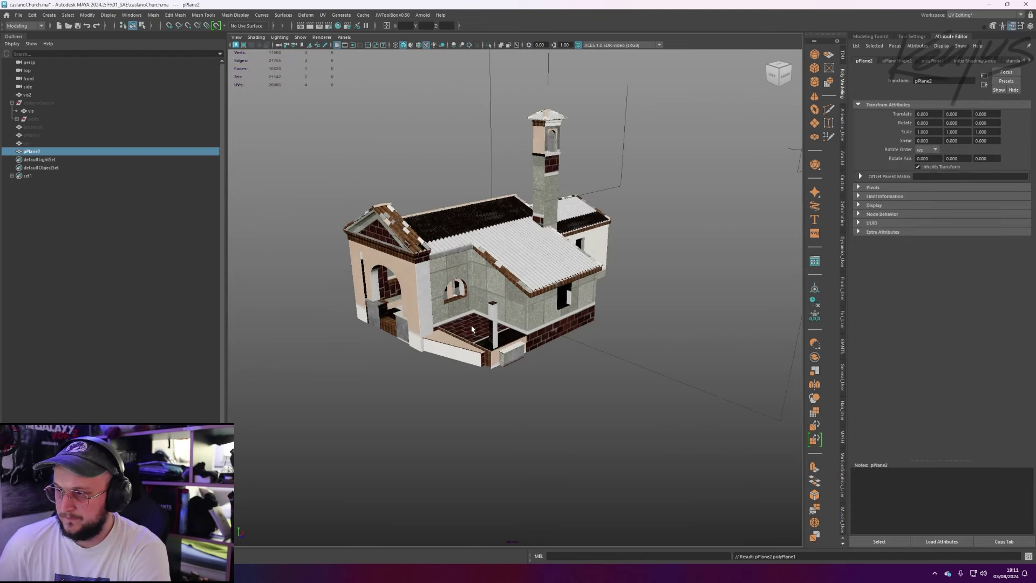
- Scale the ground plane uniformly to about 21.14 and lower it about 0.4 units beneath the church
{"action": "key", "text": "r"}
{"action": "left_click_drag", "start_coordinate": [502, 284], "coordinate": [654, 303]}
{"action": "key", "text": "w"}
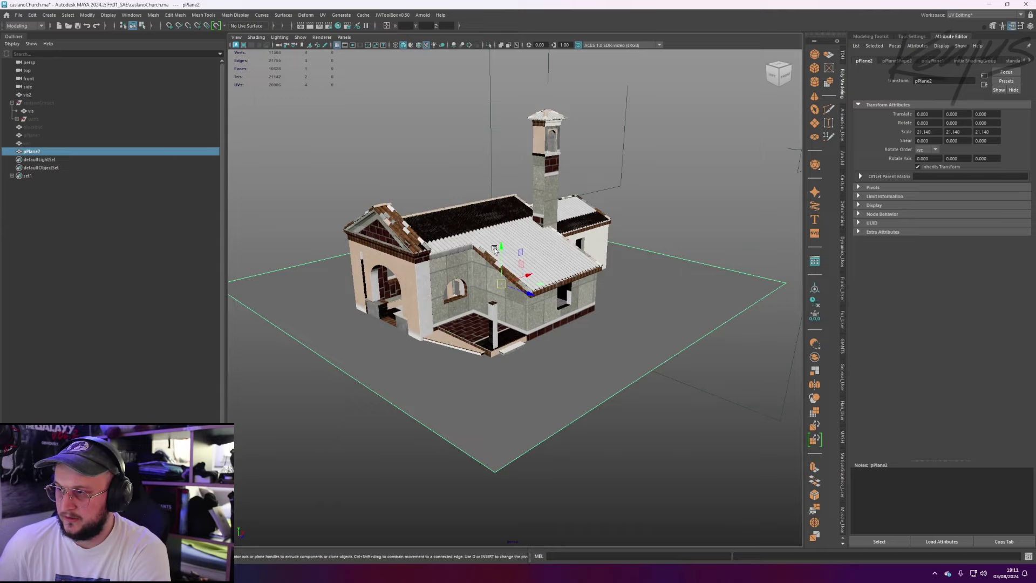
{"action": "left_click_drag", "start_coordinate": [495, 249], "coordinate": [505, 255]}
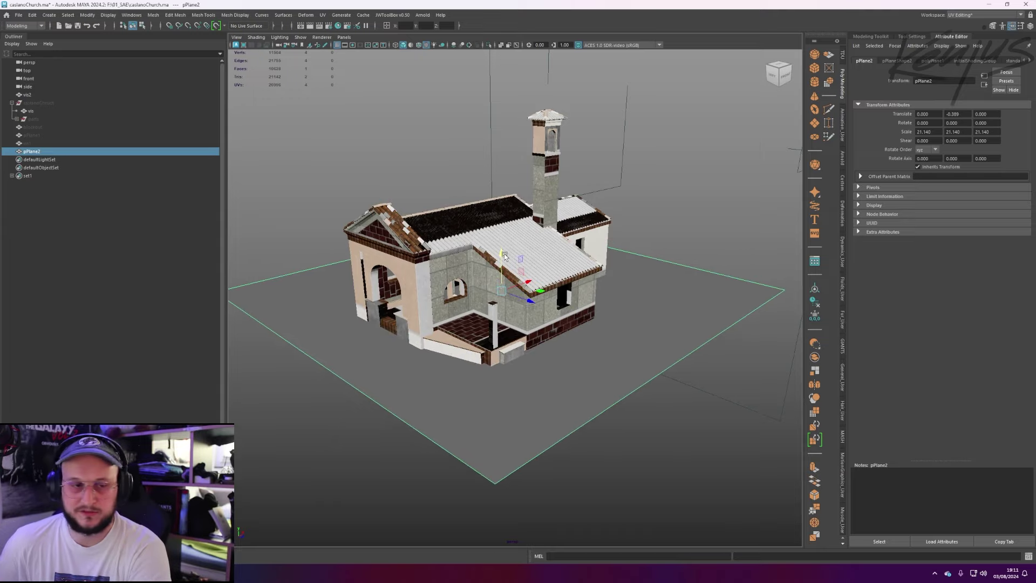
{"action": "left_click", "coordinate": [673, 229]}
{"action": "left_click_drag", "start_coordinate": [673, 229], "coordinate": [526, 265], "text": "alt"}
- Select vis2, search the Hypershade's node list for "aiam", and inspect the existing aiAmbientOcclusion1 shader
{"action": "left_click", "coordinate": [526, 265]}
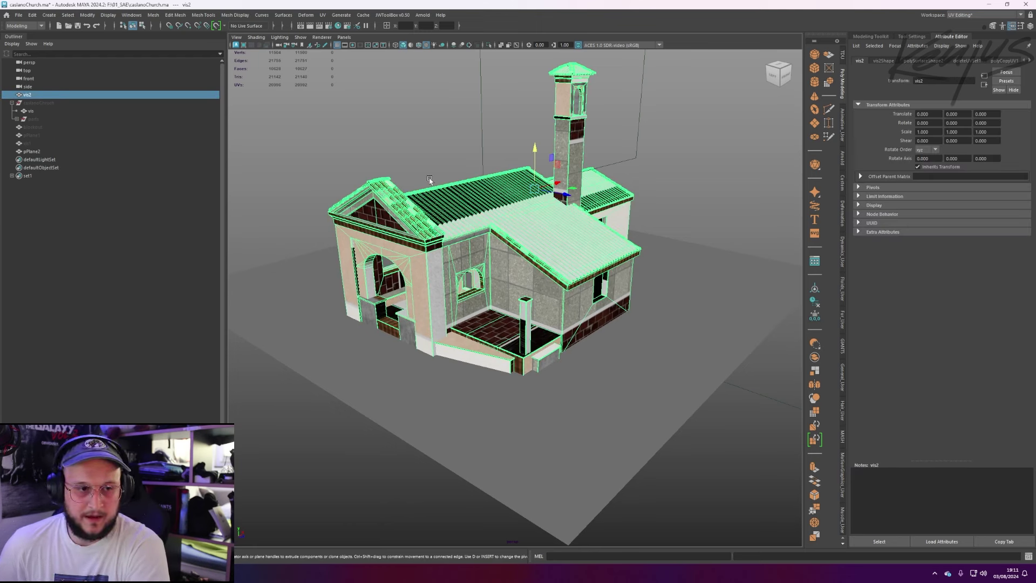
{"action": "left_click", "coordinate": [339, 26]}
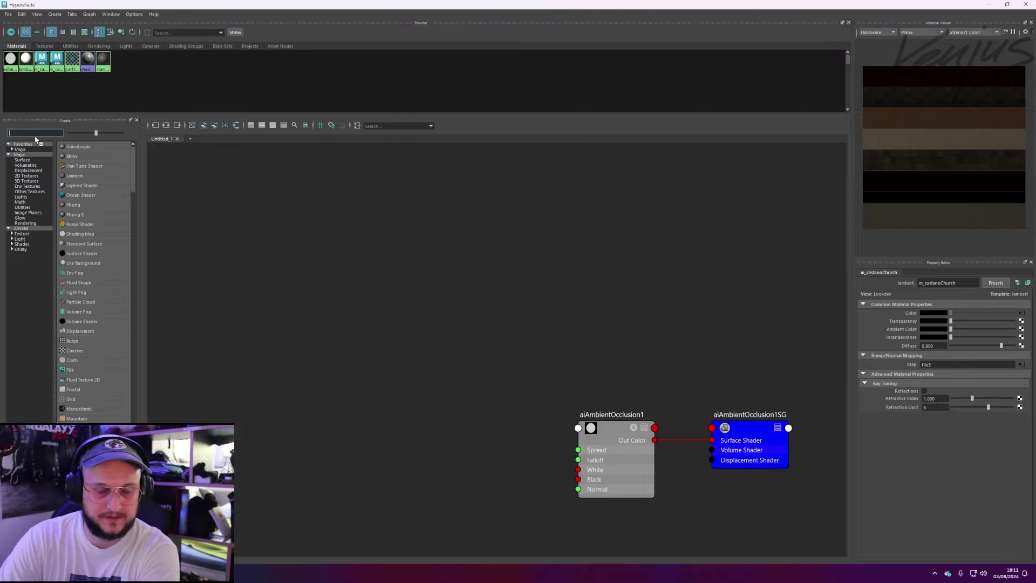
{"action": "type", "text": "aiam"}
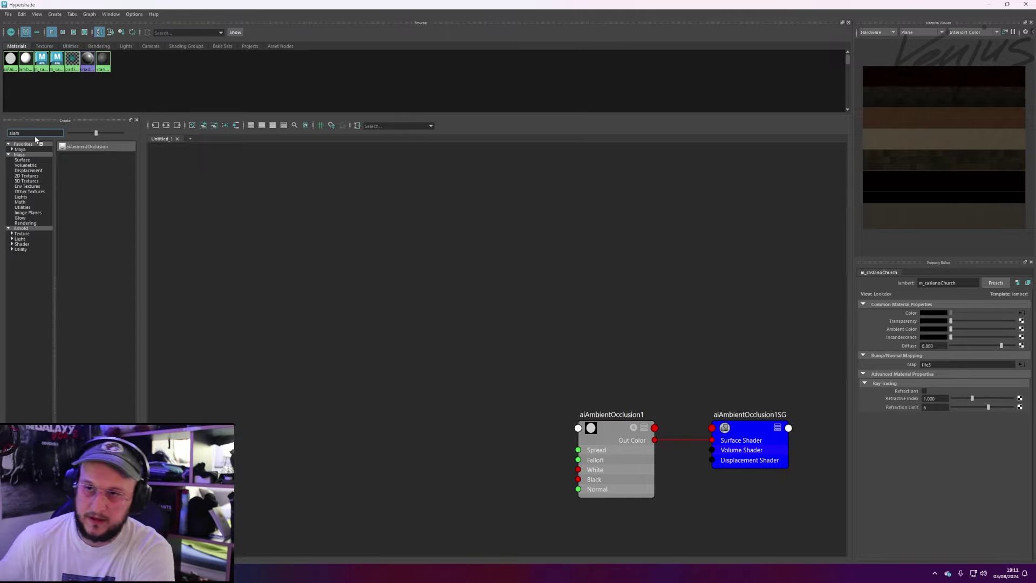
{"action": "left_click_drag", "start_coordinate": [527, 366], "coordinate": [744, 519]}
{"action": "left_click", "coordinate": [468, 274]}
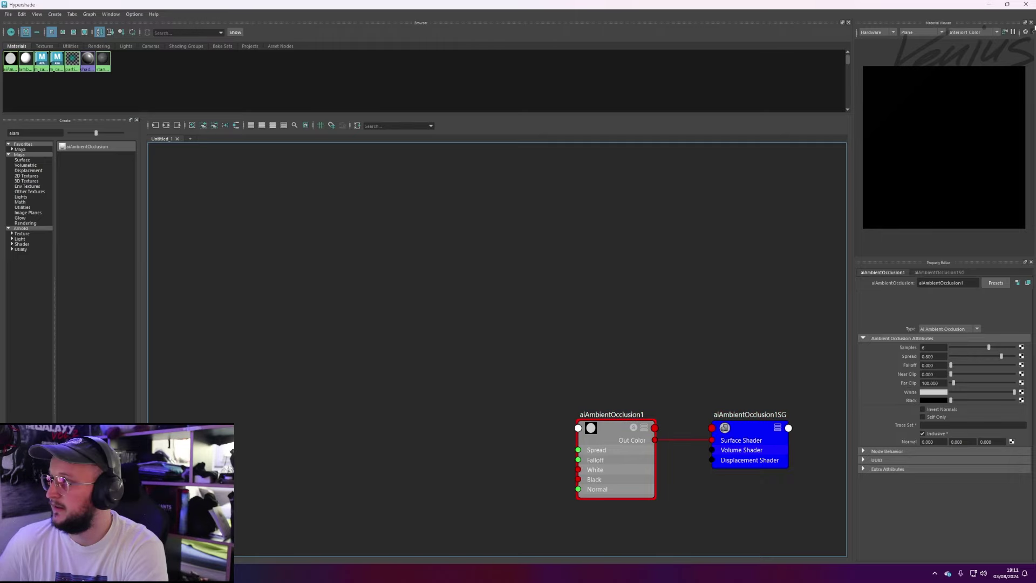
{"action": "left_click", "coordinate": [1025, 5]}
- Look up mtoa in the Plug-in Manager and check whether it is loaded
{"action": "key", "text": "ctrl+f"}
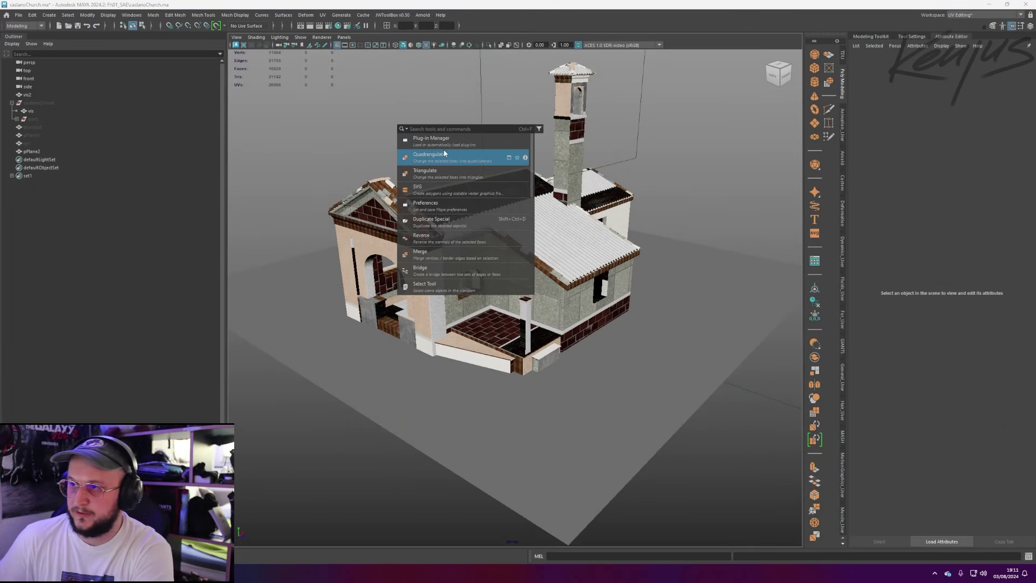
{"action": "left_click", "coordinate": [432, 139]}
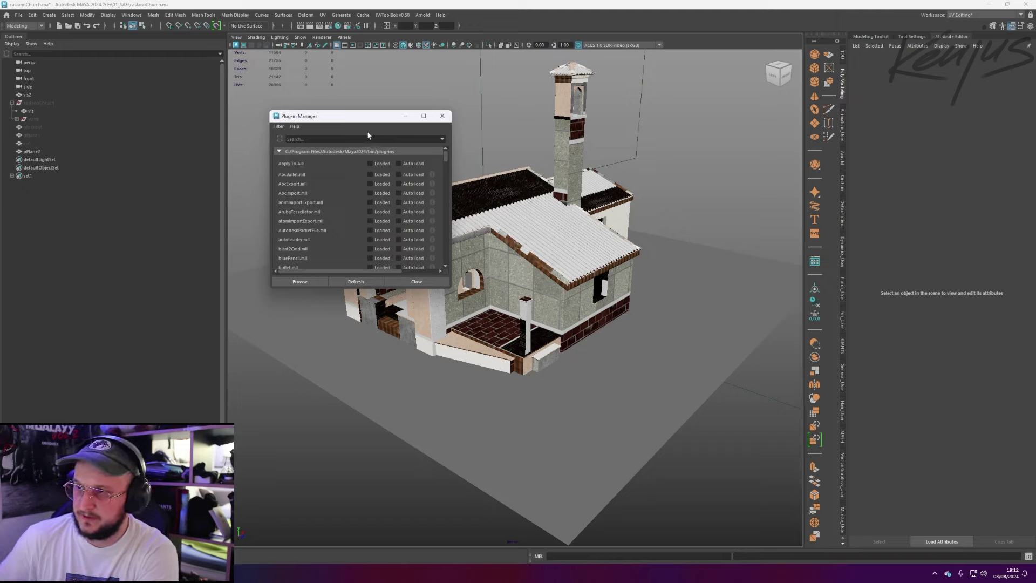
{"action": "left_click", "coordinate": [368, 139]}
{"action": "type", "text": "mtoa"}
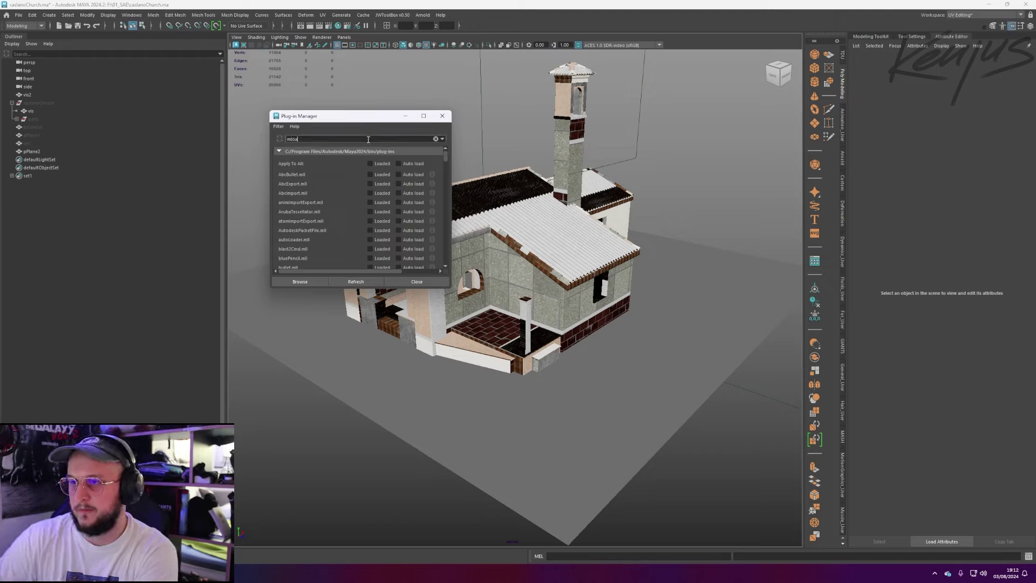
{"action": "key", "text": "Return"}
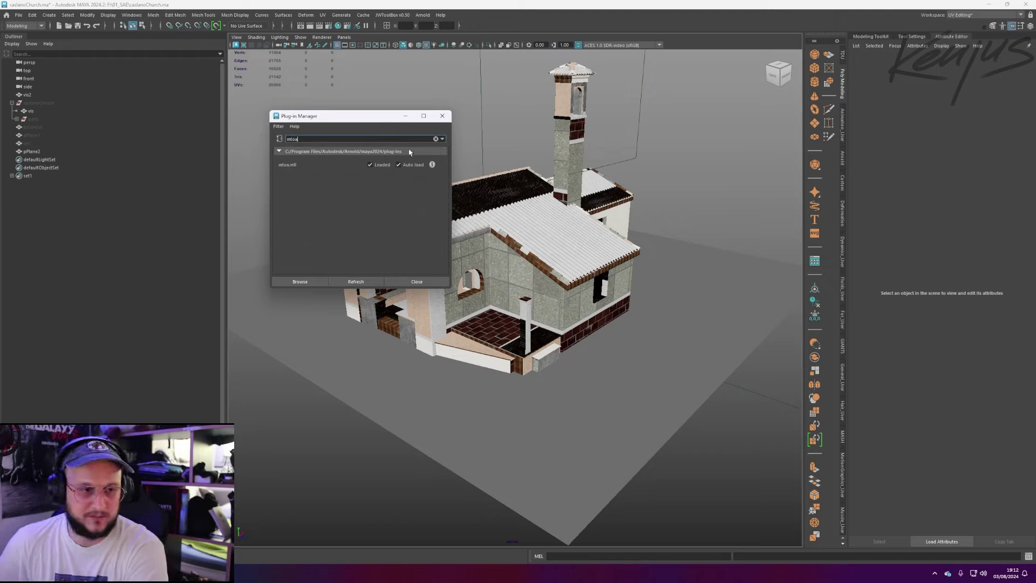
{"action": "left_click", "coordinate": [442, 116]}
- Assign the existing aiAmbientOcclusion1 material to the vis2 church mesh
{"action": "left_click", "coordinate": [479, 233]}
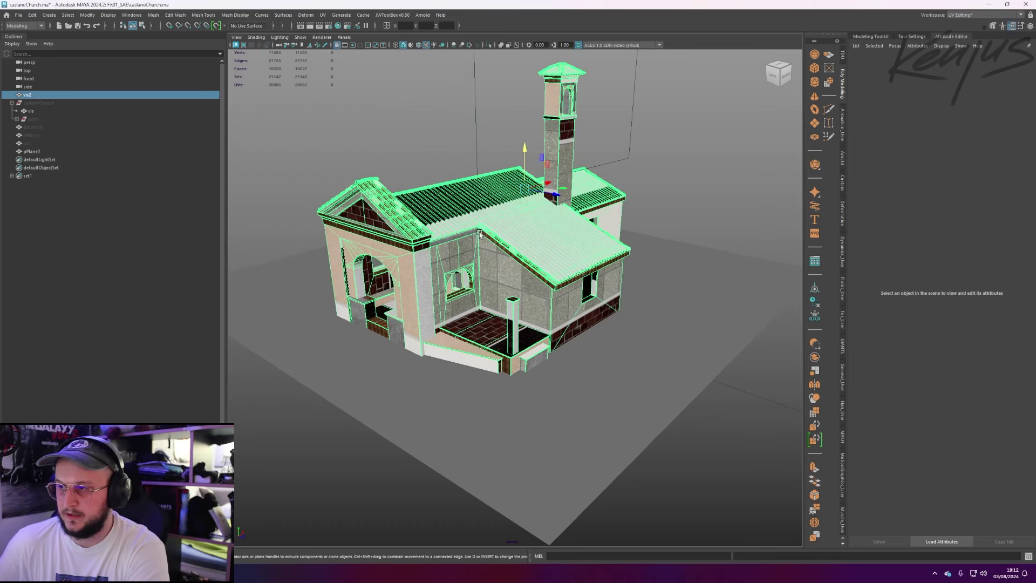
{"action": "right_click_drag", "start_coordinate": [479, 233], "coordinate": [546, 448]}
{"action": "left_click", "coordinate": [680, 206]}
{"action": "scroll", "coordinate": [580, 324], "scroll_direction": "up", "scroll_amount": 3}
{"action": "left_click_drag", "start_coordinate": [573, 334], "coordinate": [559, 360], "text": "alt"}
{"action": "left_click", "coordinate": [533, 325]}
{"action": "left_click", "coordinate": [389, 105]}
- Preview the ambient occlusion on the church by rendering the viewport with Arnold
{"action": "left_click_drag", "start_coordinate": [389, 105], "coordinate": [465, 239], "text": "alt"}
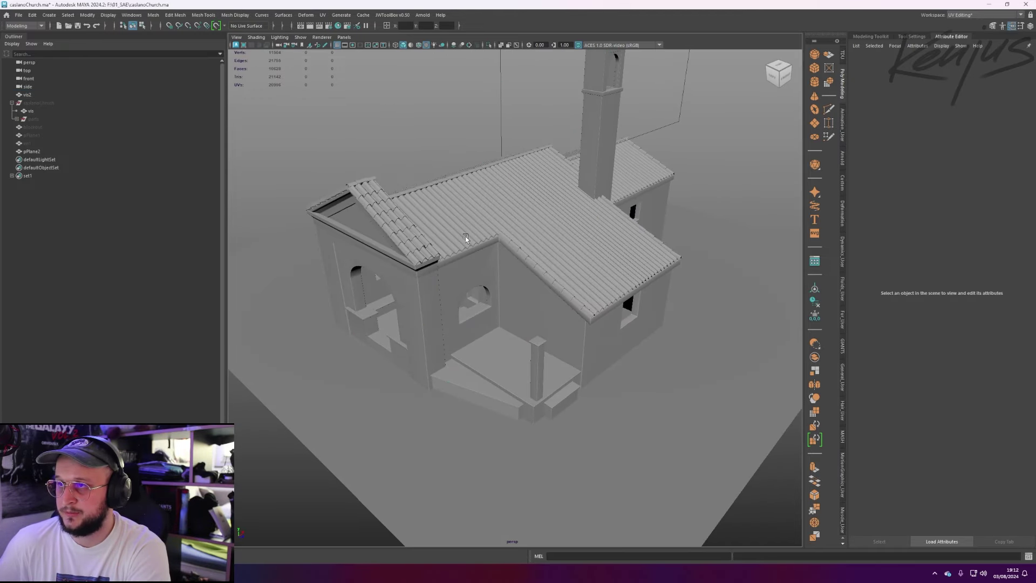
{"action": "left_click", "coordinate": [465, 239]}
{"action": "left_click", "coordinate": [322, 37]}
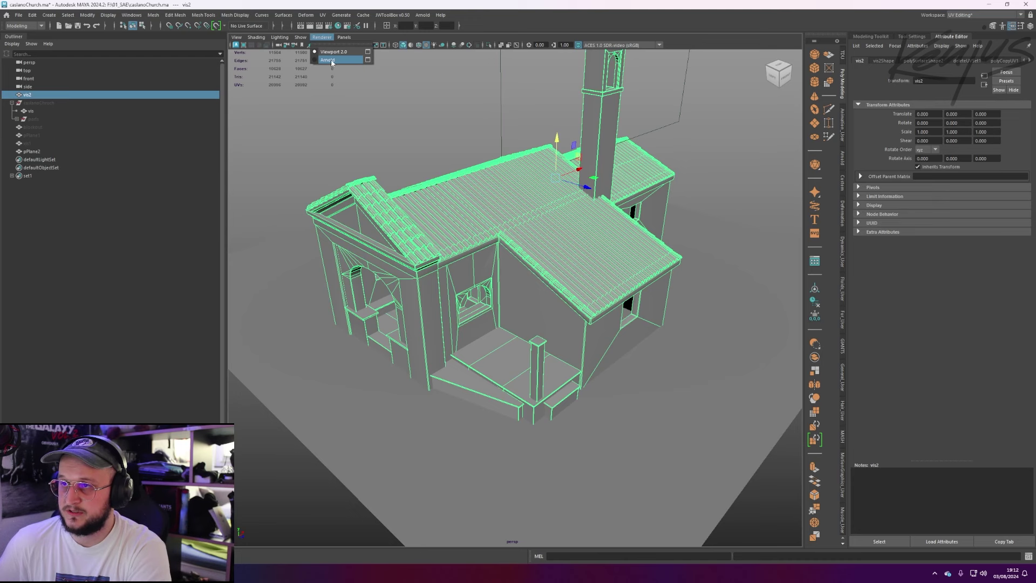
{"action": "left_click", "coordinate": [328, 60]}
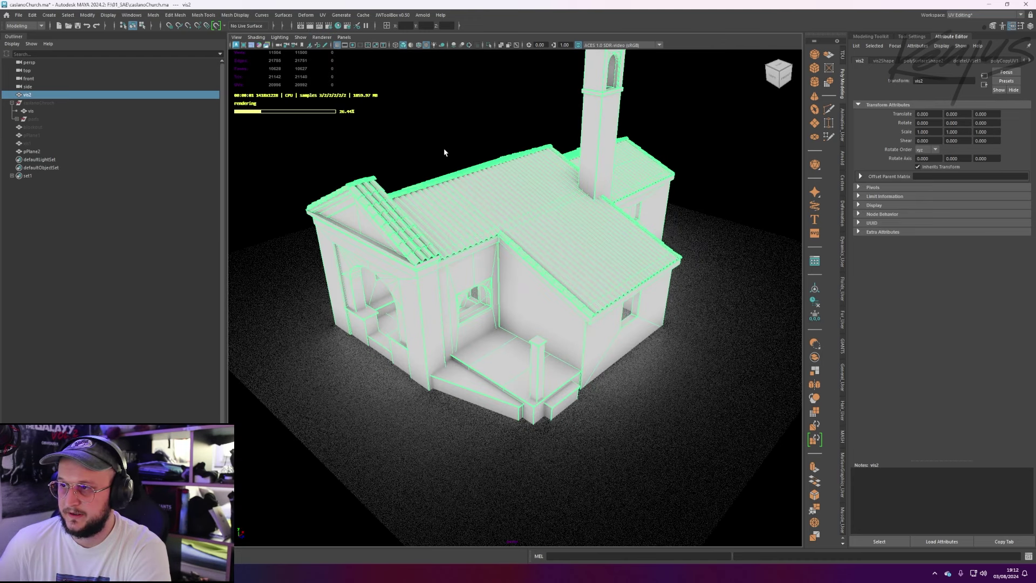
{"action": "left_click", "coordinate": [329, 37]}
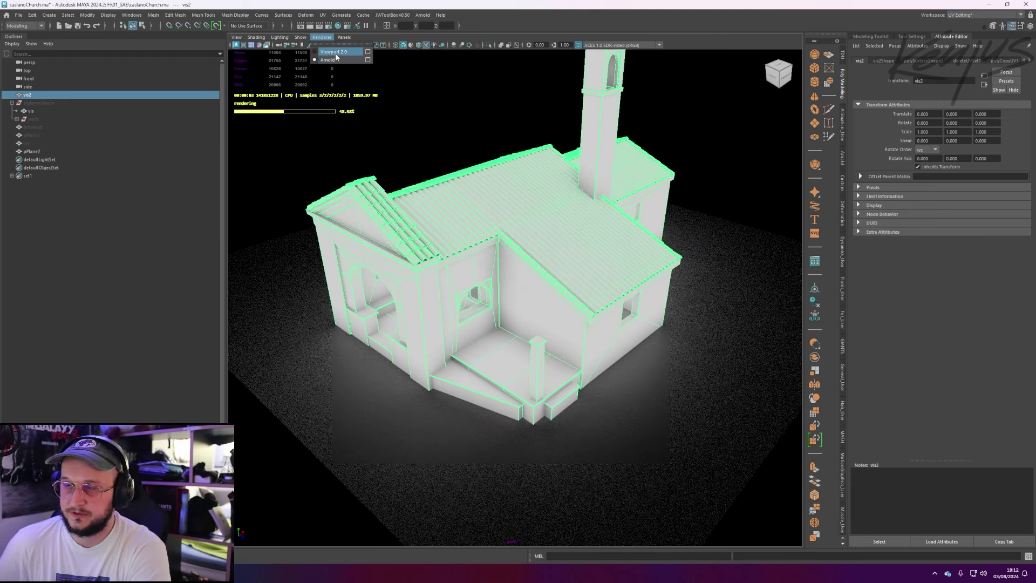
{"action": "left_click", "coordinate": [335, 54]}
{"action": "left_click", "coordinate": [700, 139]}
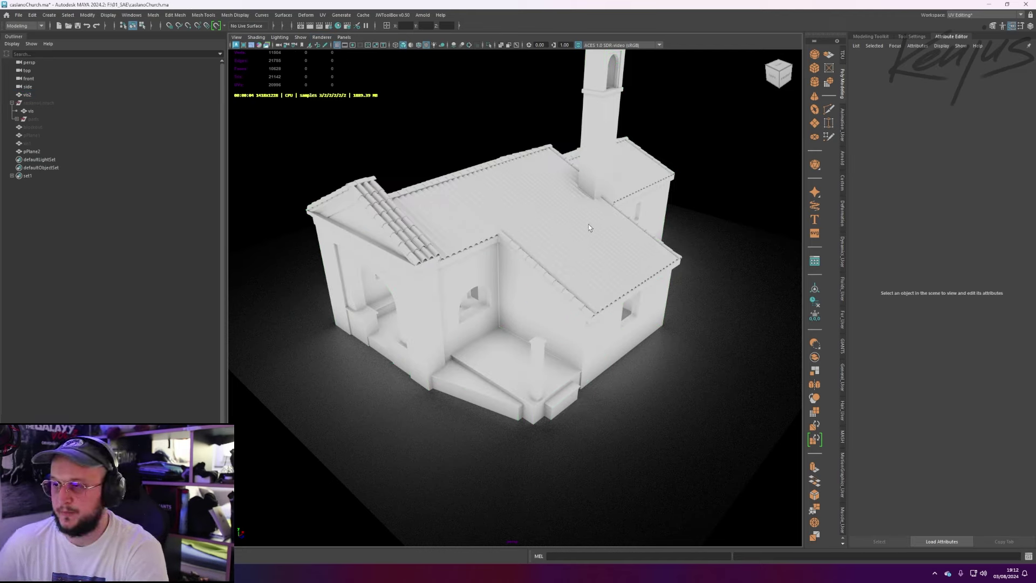
{"action": "left_click", "coordinate": [323, 37]}
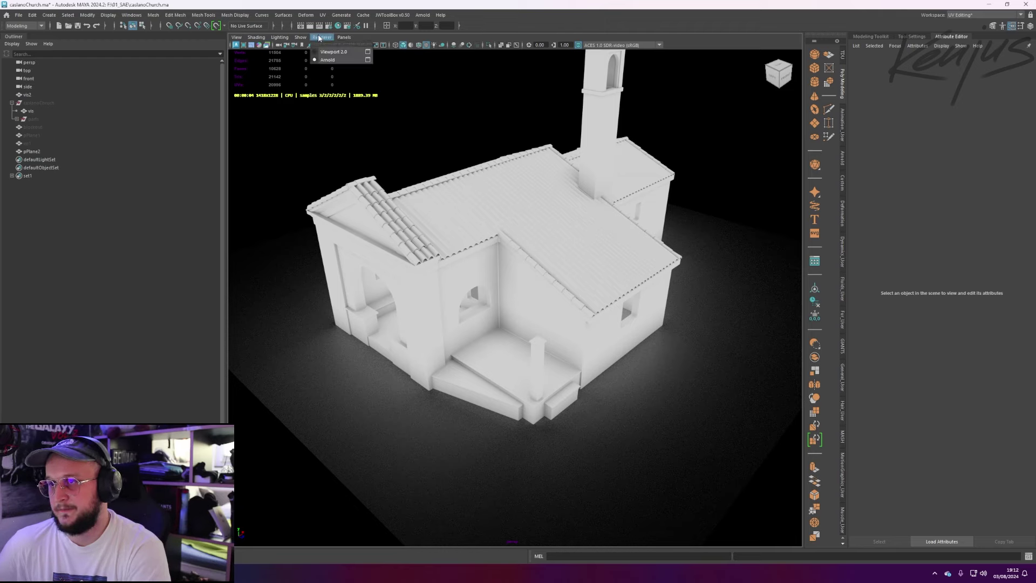
- Review the attributes of the church's ambient occlusion shader and return the viewport to Viewport 2.0
{"action": "left_click", "coordinate": [471, 202]}
{"action": "left_click_drag", "start_coordinate": [489, 231], "coordinate": [521, 218]}
{"action": "left_click", "coordinate": [925, 61]}
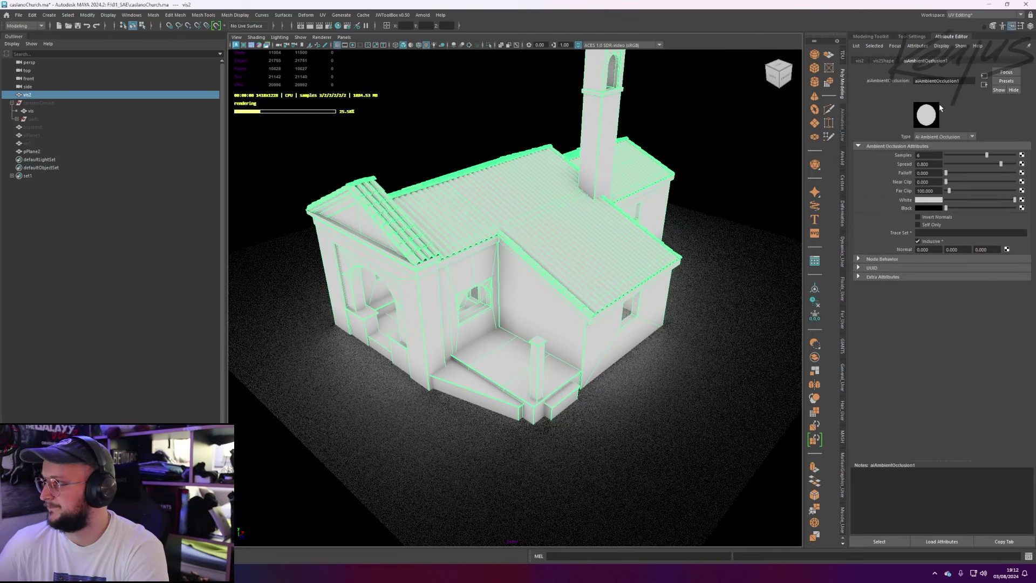
{"action": "left_click", "coordinate": [931, 165]}
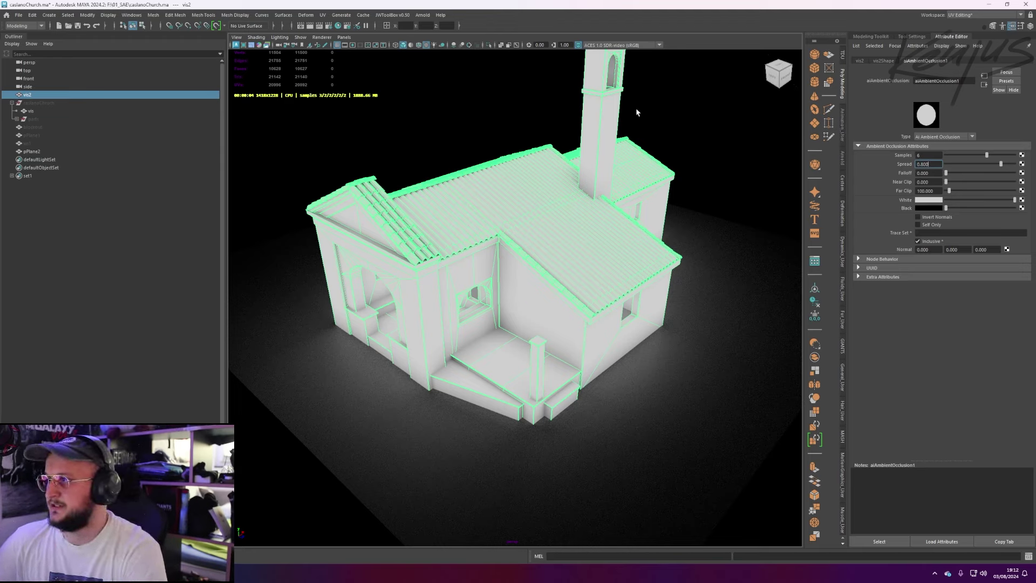
{"action": "left_click", "coordinate": [325, 37]}
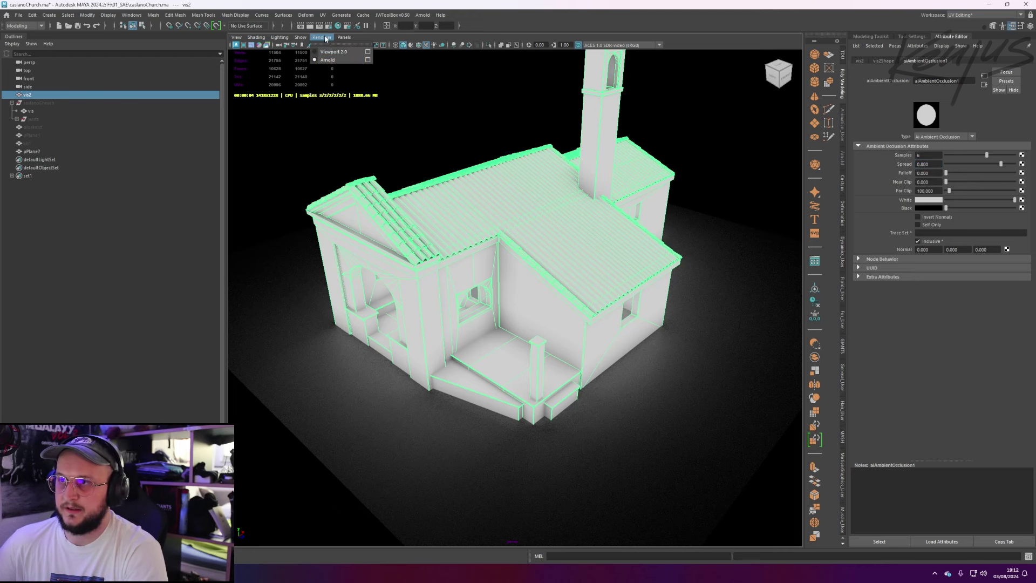
{"action": "left_click", "coordinate": [332, 52]}
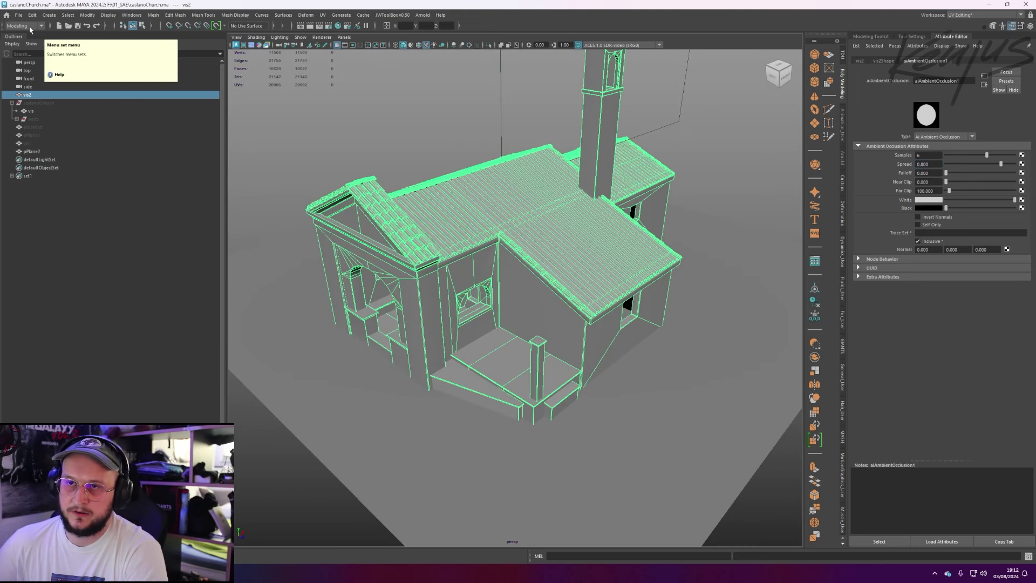
- Switch to the Rendering menu set, open Arnold's Render Selection To Texture settings for vis2, and close them without rendering
{"action": "left_click", "coordinate": [30, 29]}
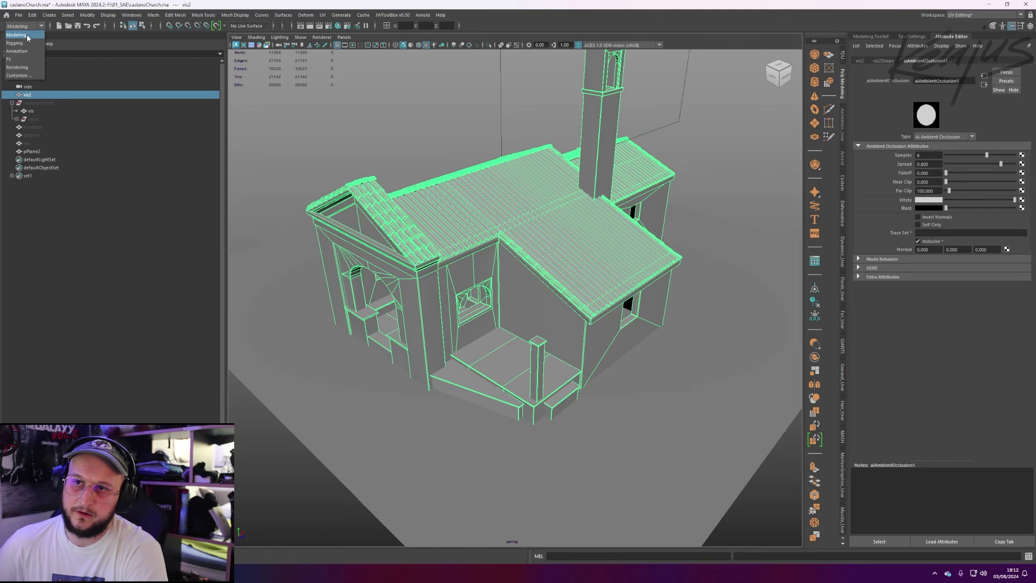
{"action": "left_click", "coordinate": [17, 67]}
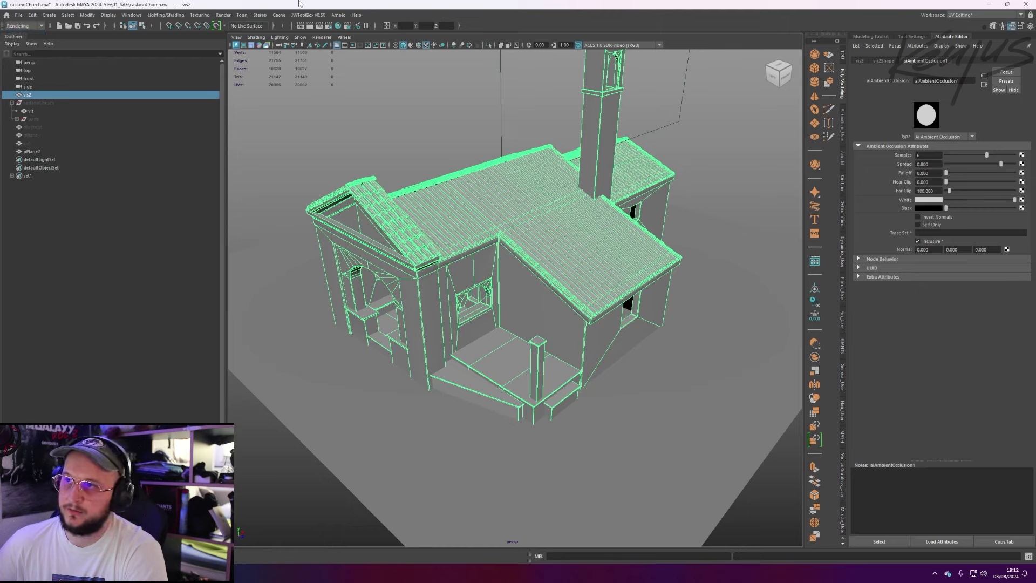
{"action": "left_click", "coordinate": [336, 16]}
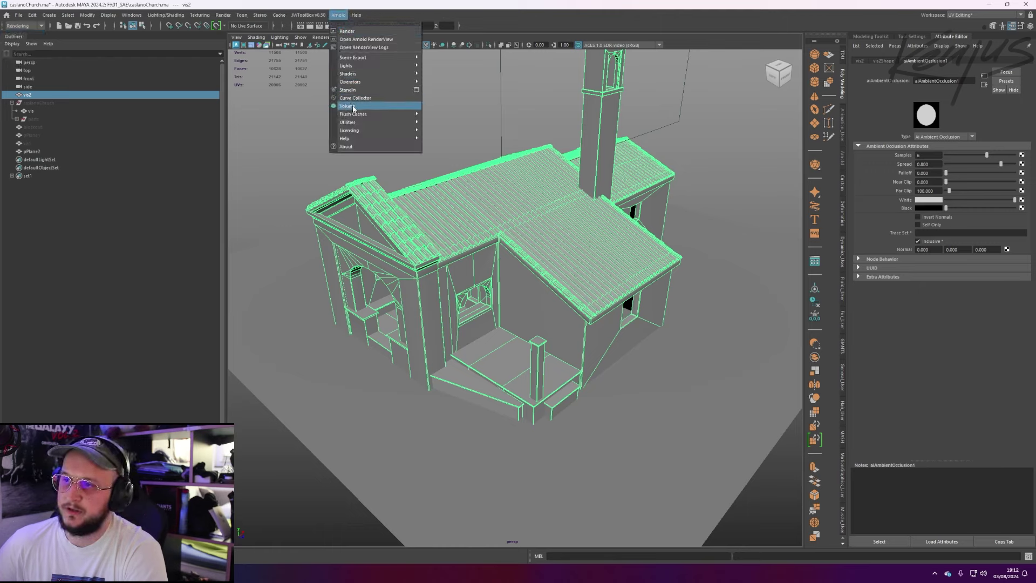
{"action": "mouse_move", "coordinate": [355, 117]}
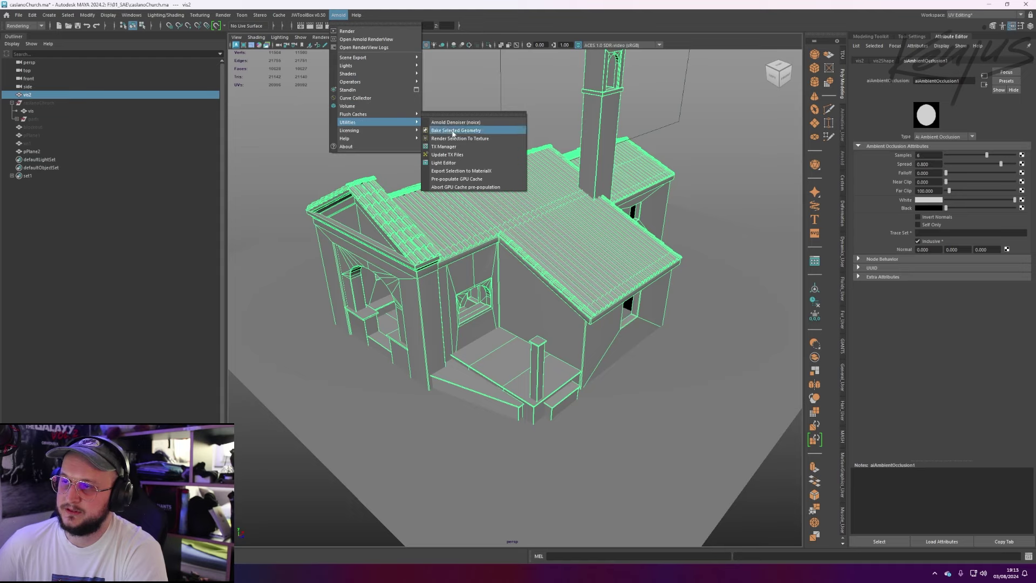
{"action": "left_click", "coordinate": [480, 139]}
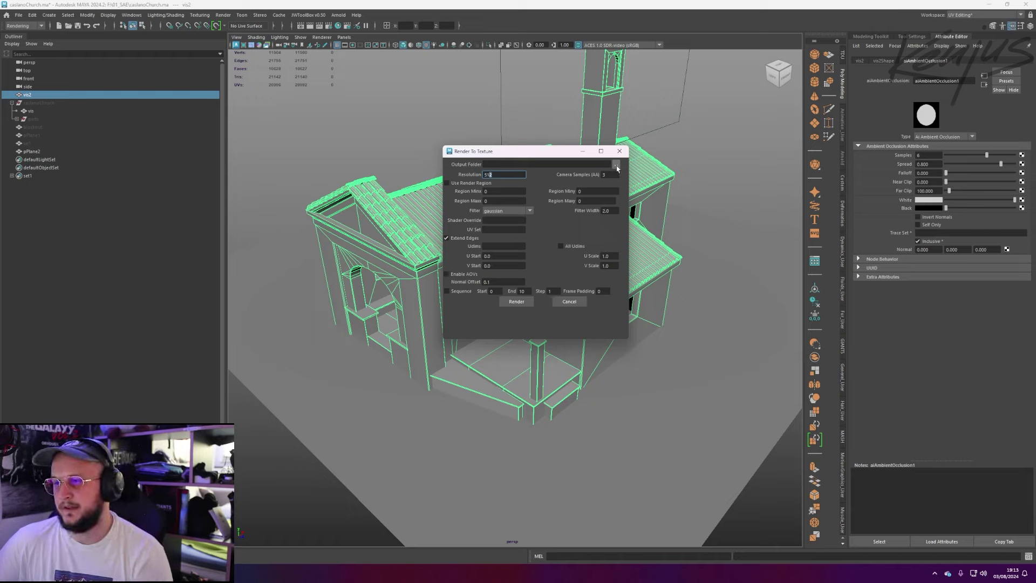
{"action": "left_click", "coordinate": [619, 152]}
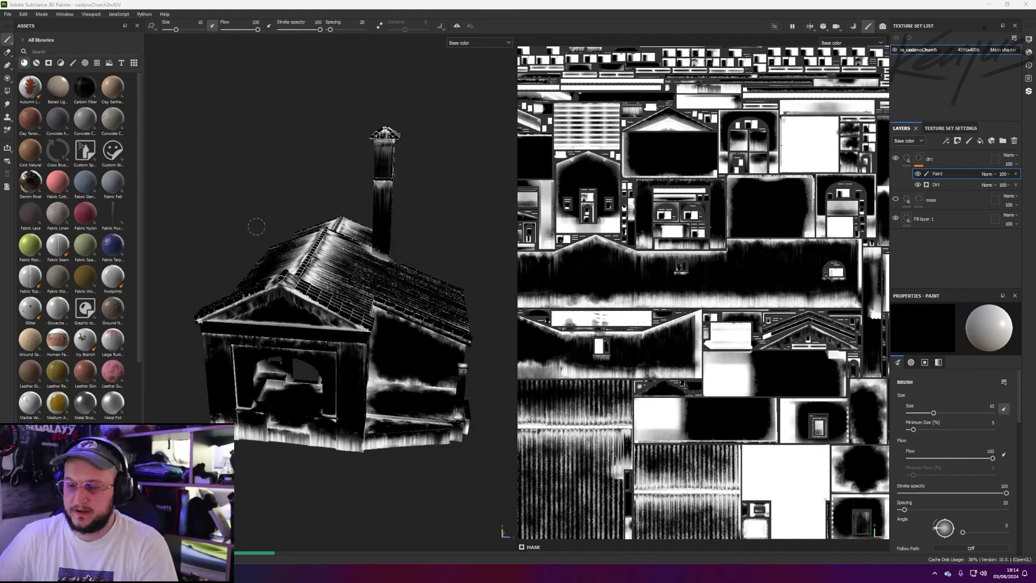
- Inspect the dirt layer's mask on the church model in Substance 3D Painter from several angles
{"action": "scroll", "coordinate": [351, 302], "scroll_direction": "up", "scroll_amount": 2}
{"action": "left_click_drag", "start_coordinate": [400, 291], "coordinate": [345, 305], "text": "alt"}
{"action": "mouse_move", "coordinate": [367, 303]}
{"action": "middle_mouse_down", "text": "alt"}
{"action": "mouse_move", "coordinate": [332, 339]}
{"action": "mouse_move", "coordinate": [373, 301]}
{"action": "mouse_move", "coordinate": [356, 317]}
{"action": "middle_mouse_up", "text": "alt"}
{"action": "scroll", "coordinate": [356, 317], "scroll_direction": "down", "scroll_amount": 2}
{"action": "left_click_drag", "start_coordinate": [356, 317], "coordinate": [367, 326], "text": "alt"}
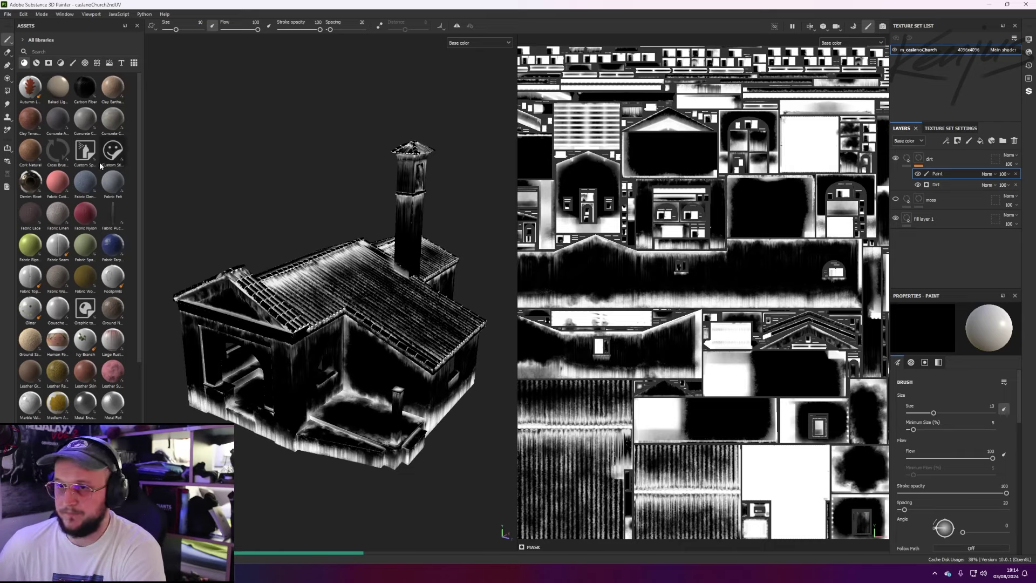
- Review the texture set's mesh maps and baking settings, and return to the layer stack in painting mode
{"action": "left_click", "coordinate": [950, 128]}
{"action": "scroll", "coordinate": [932, 207], "scroll_direction": "down", "scroll_amount": 3}
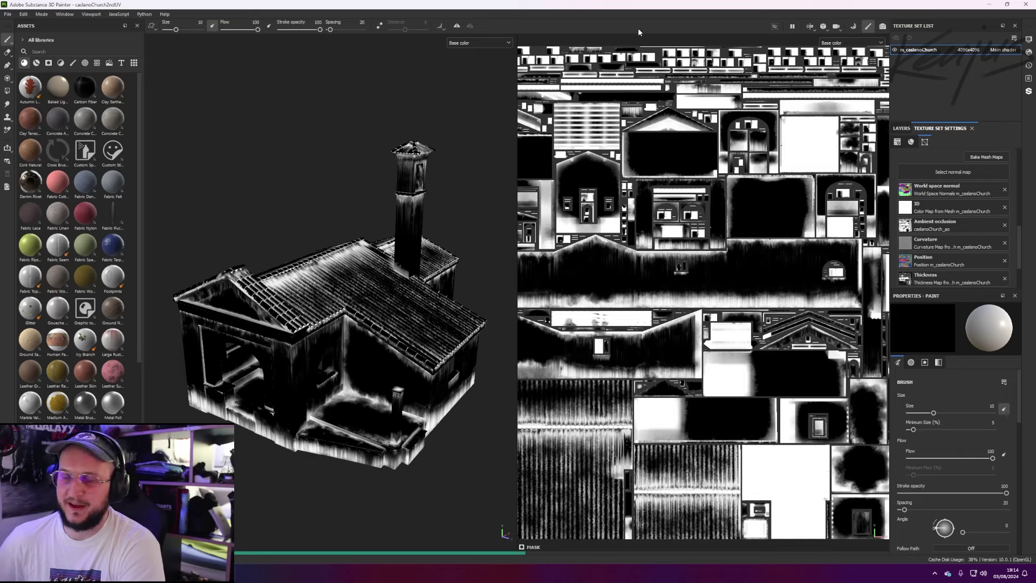
{"action": "left_click", "coordinate": [852, 29]}
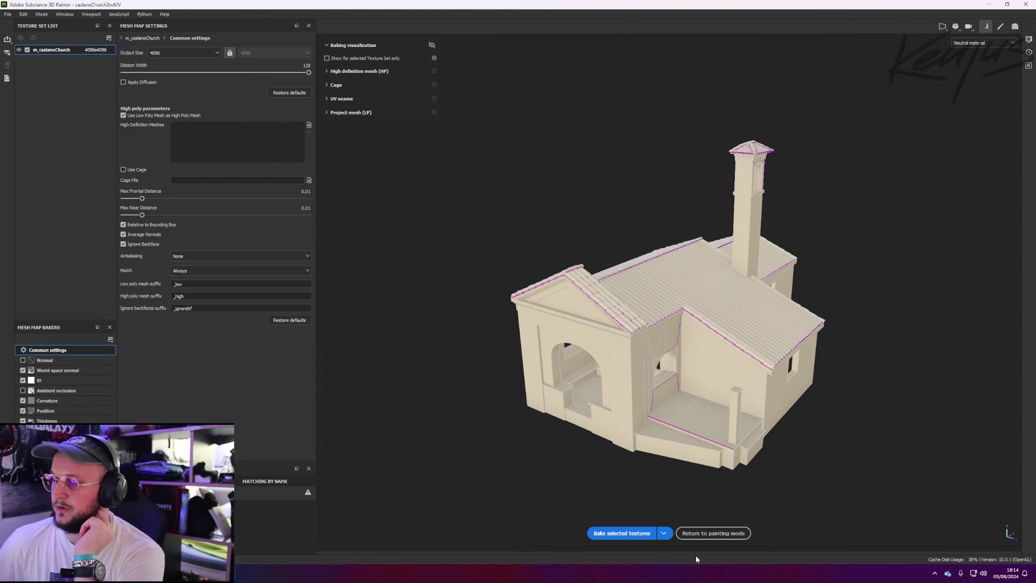
{"action": "left_click", "coordinate": [712, 533]}
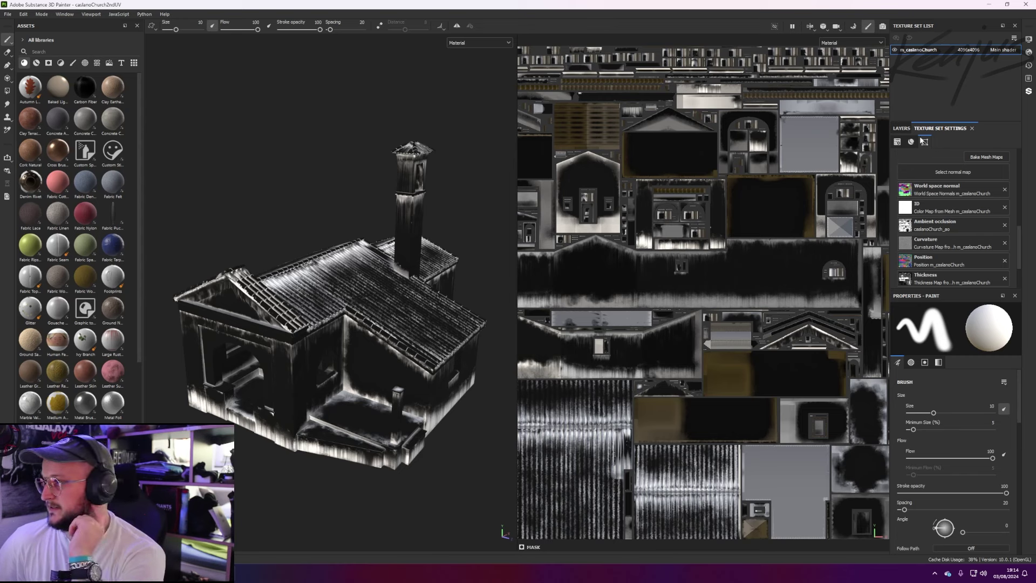
{"action": "left_click", "coordinate": [901, 128]}
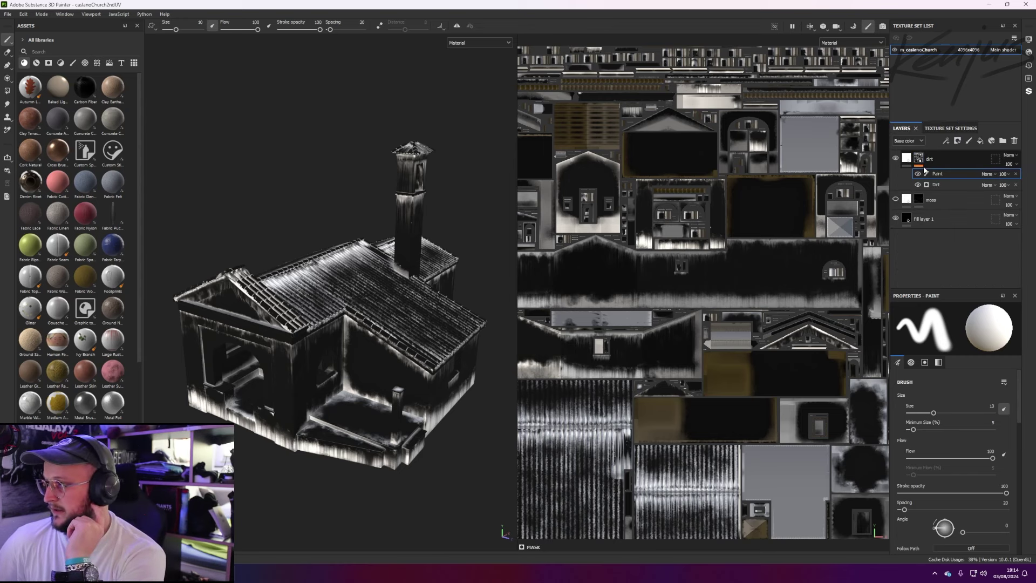
- Review the base fill layer and the dirt layer's paint effect while inspecting the dirt on the church's roof and walls
{"action": "left_click", "coordinate": [928, 222]}
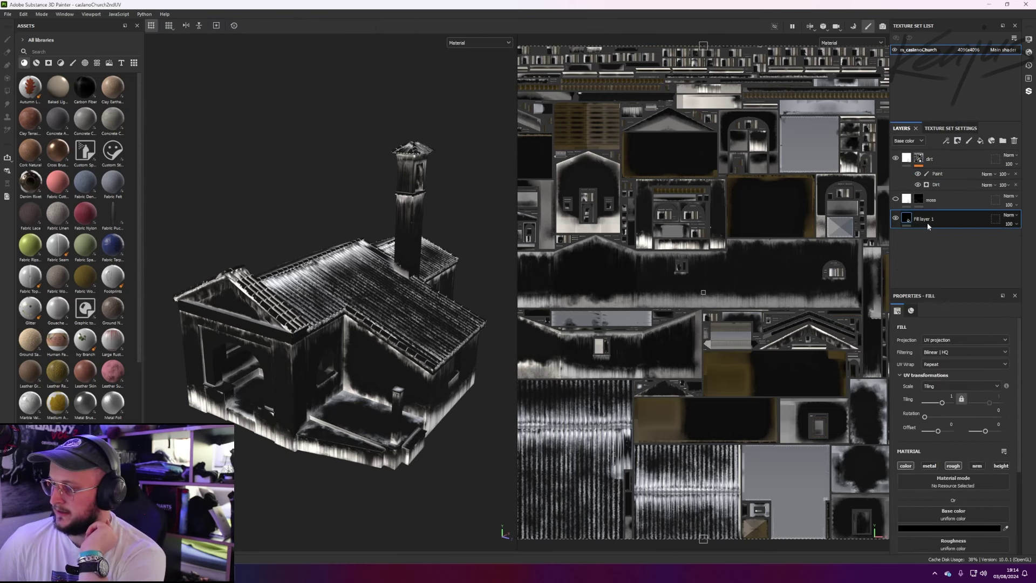
{"action": "left_click", "coordinate": [939, 161]}
{"action": "mouse_move", "coordinate": [910, 164]}
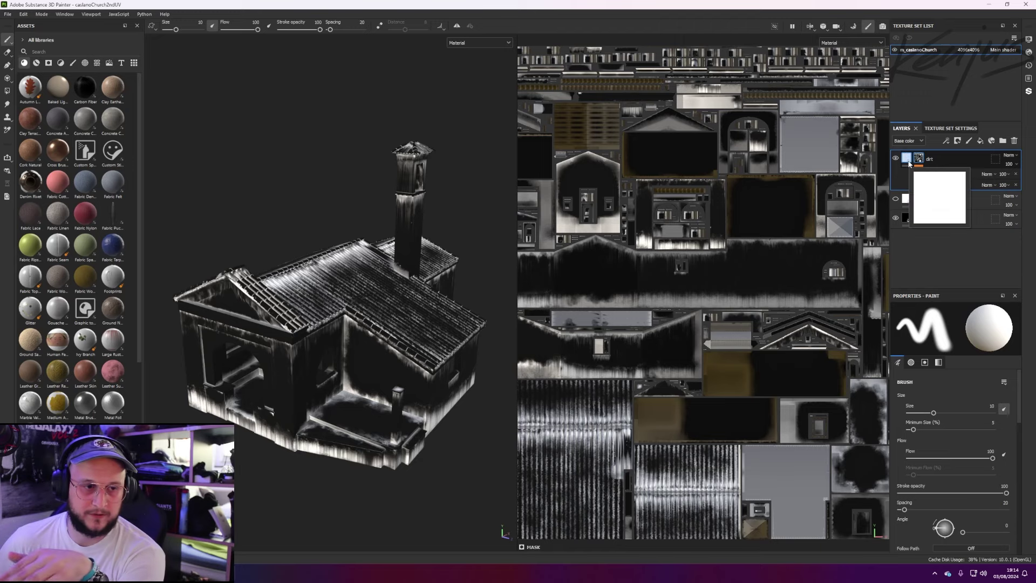
{"action": "right_click_drag", "start_coordinate": [306, 326], "coordinate": [333, 359], "text": "alt"}
{"action": "left_click_drag", "start_coordinate": [333, 359], "coordinate": [291, 324], "text": "alt"}
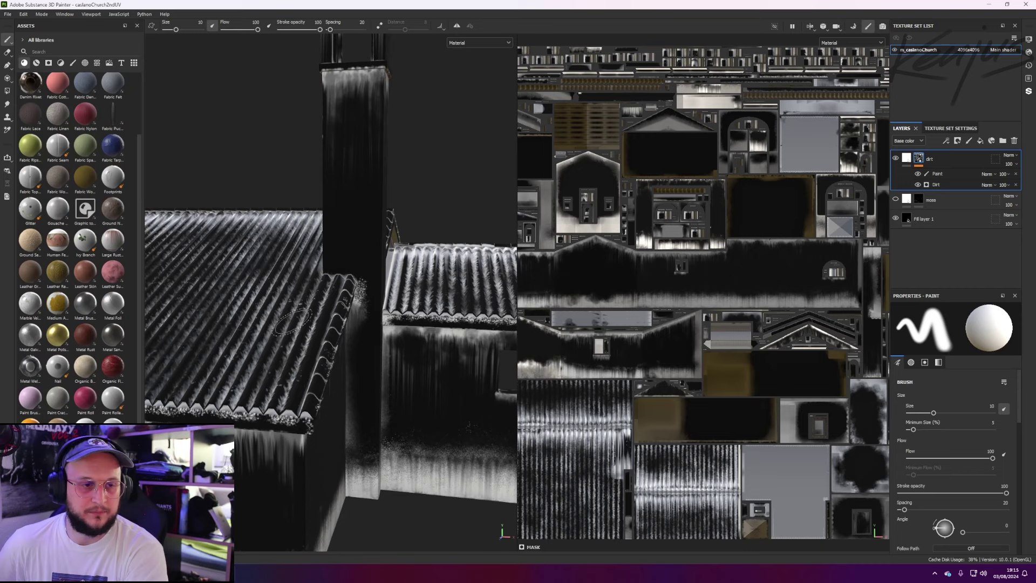
{"action": "left_click", "coordinate": [949, 178]}
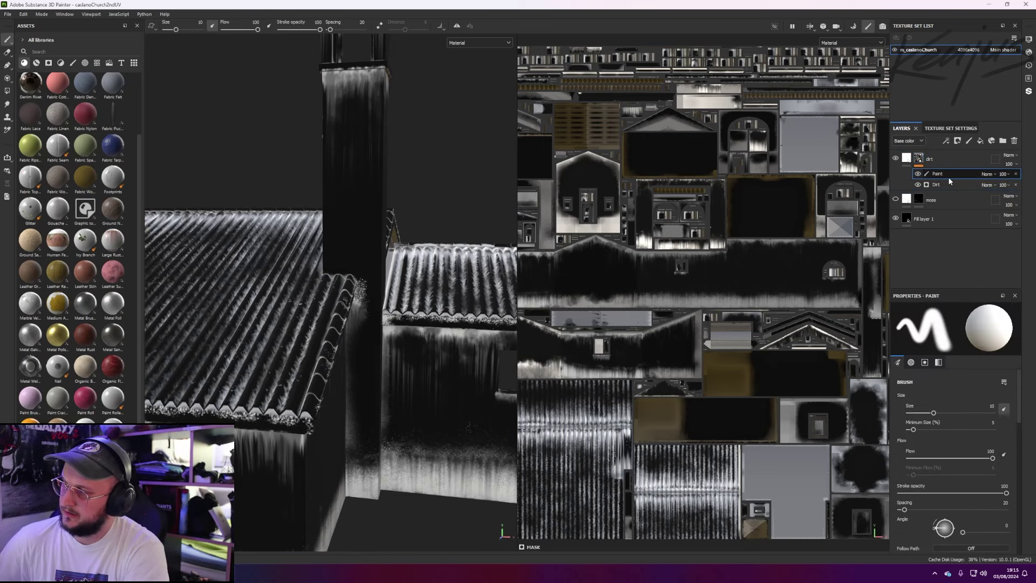
{"action": "left_click_drag", "start_coordinate": [384, 410], "coordinate": [350, 415], "text": "alt"}
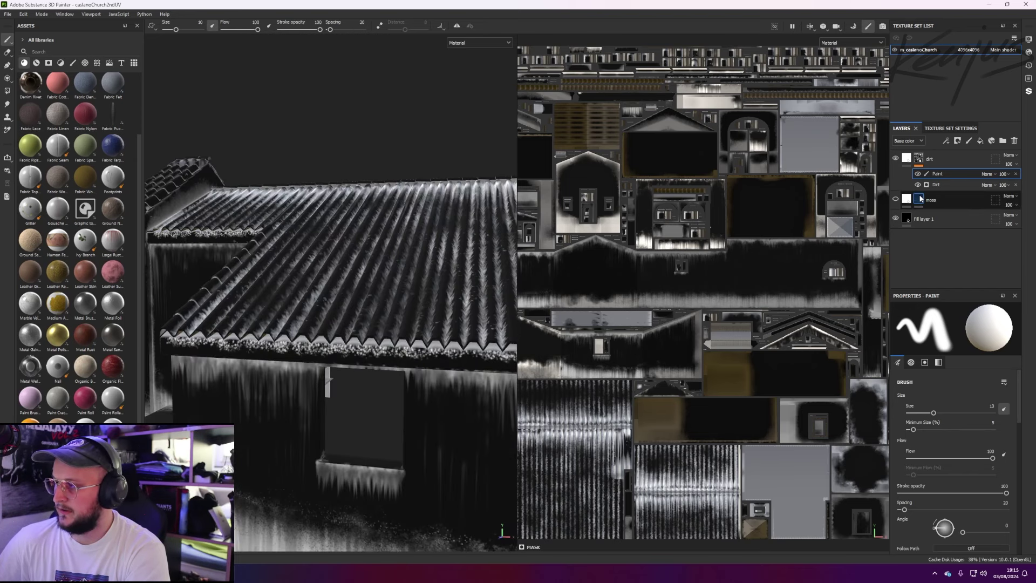
- Turn on the visibility of the moss layer and hide the dirt layer
{"action": "left_click", "coordinate": [909, 199]}
{"action": "left_click", "coordinate": [895, 199]}
{"action": "left_click_drag", "start_coordinate": [345, 324], "coordinate": [371, 309], "text": "alt"}
{"action": "scroll", "coordinate": [345, 302], "scroll_direction": "down", "scroll_amount": 3}
{"action": "left_click", "coordinate": [896, 158]}
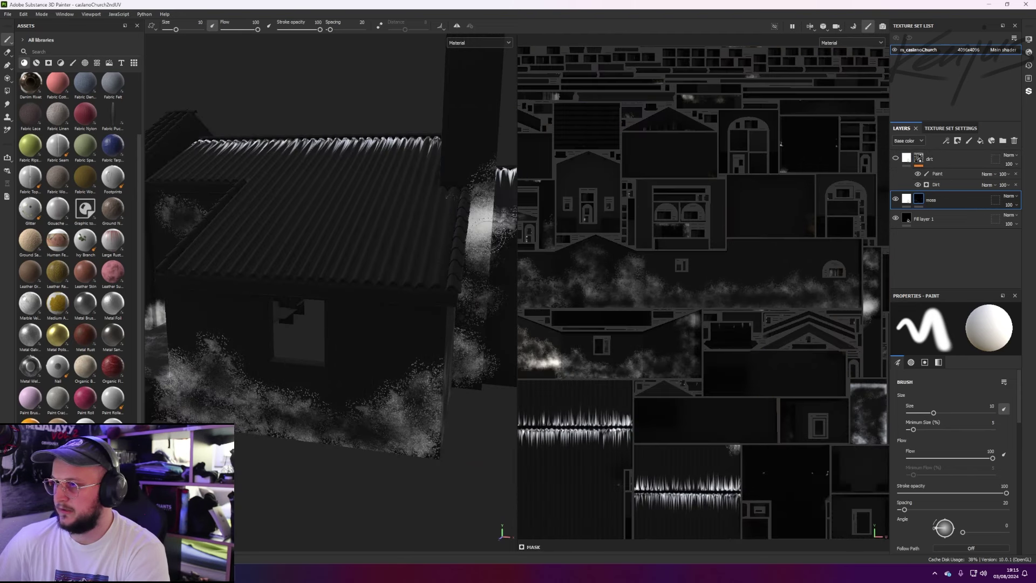
- Examine the painted moss along the church's roof ridge and lower walls from several angles
{"action": "left_click_drag", "start_coordinate": [293, 318], "coordinate": [358, 358], "text": "alt"}
{"action": "scroll", "coordinate": [373, 378], "scroll_direction": "up", "scroll_amount": 8}
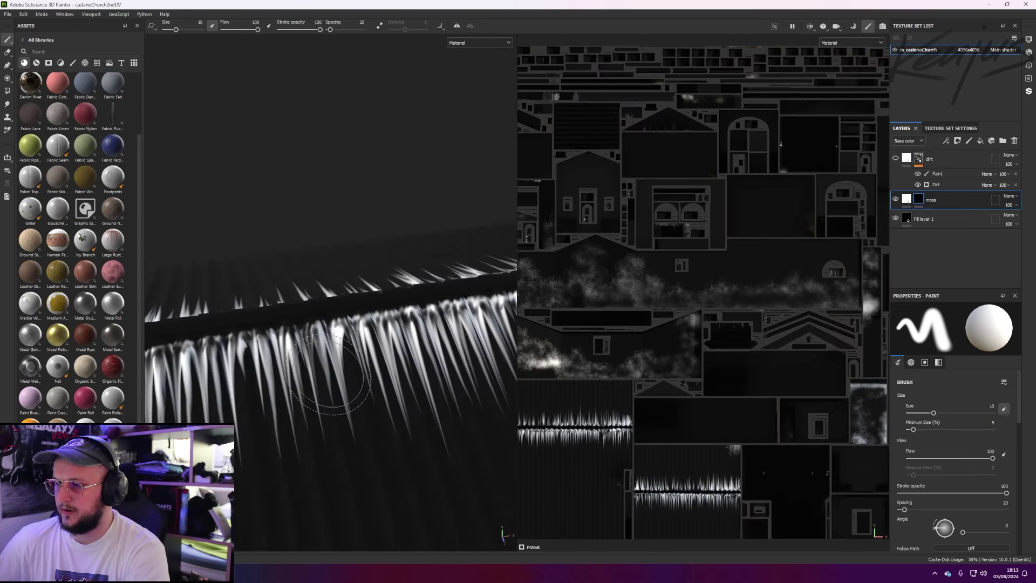
{"action": "left_click_drag", "start_coordinate": [383, 395], "coordinate": [340, 416], "text": "alt"}
{"action": "scroll", "coordinate": [323, 351], "scroll_direction": "down", "scroll_amount": 6}
{"action": "left_click_drag", "start_coordinate": [296, 329], "coordinate": [354, 331], "text": "alt"}
{"action": "middle_click_drag", "start_coordinate": [353, 331], "coordinate": [349, 290], "text": "alt"}
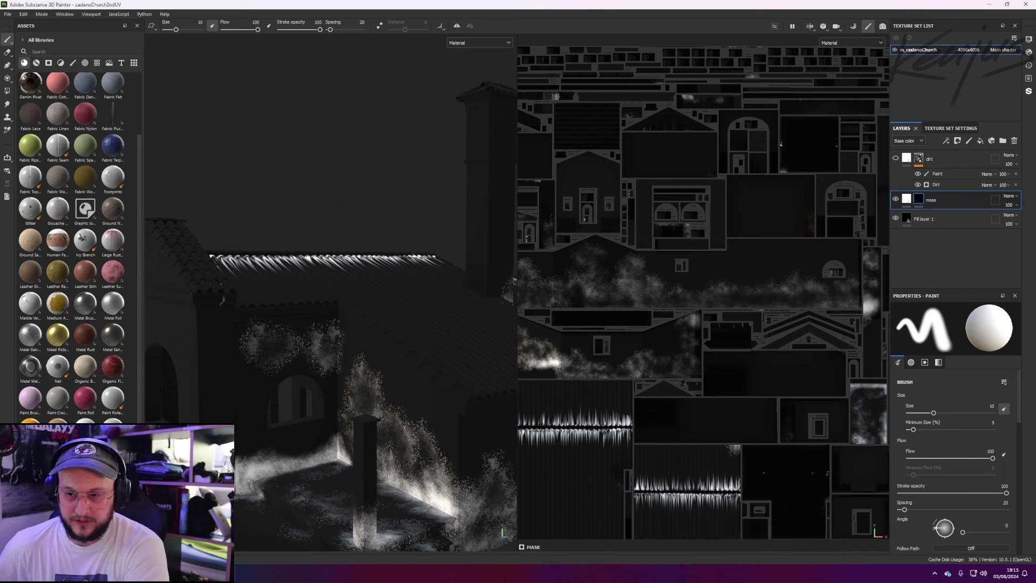
- Switch to the browser and return from the Sketchfab street ruin model to the creator's list of models
{"action": "key", "text": "alt+Tab"}
{"action": "left_click", "coordinate": [161, 4]}
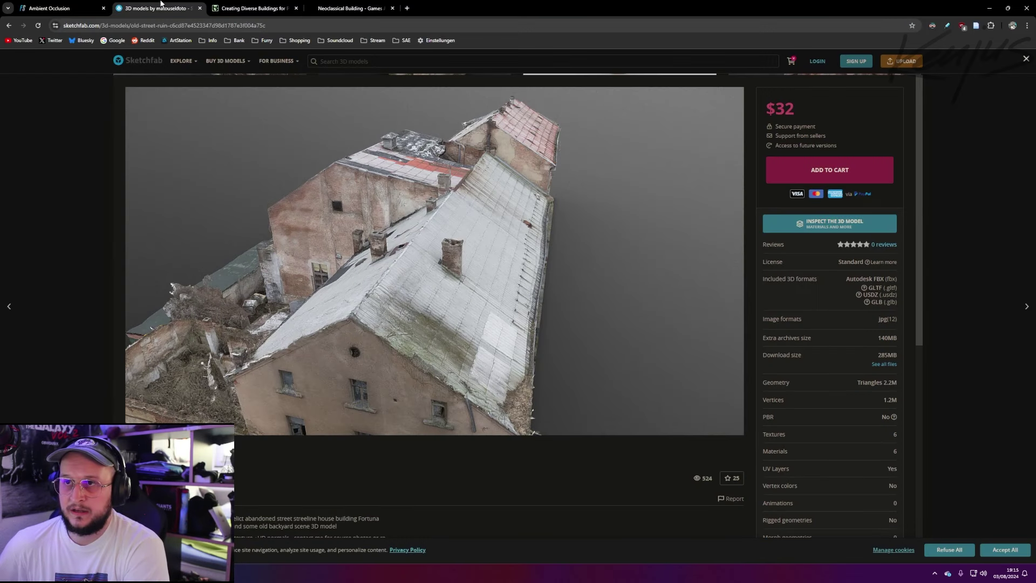
{"action": "left_click", "coordinate": [93, 144]}
{"action": "scroll", "coordinate": [232, 162], "scroll_direction": "up", "scroll_amount": 5}
{"action": "scroll", "coordinate": [227, 156], "scroll_direction": "up", "scroll_amount": 10}
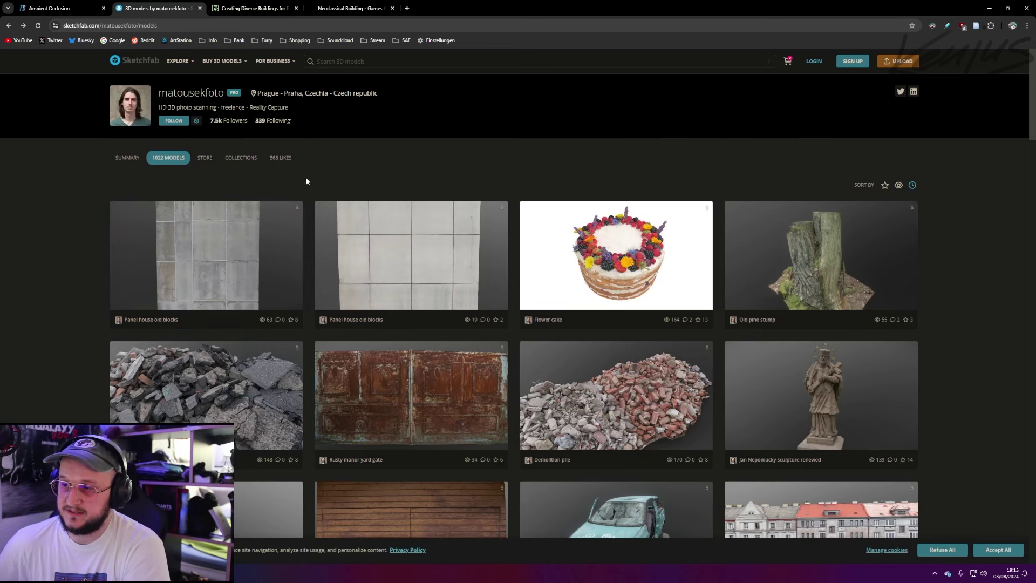
- Open the ruined church scan from the model list and examine the weathering on its roof and walls up close
{"action": "scroll", "coordinate": [306, 182], "scroll_direction": "down", "scroll_amount": 10}
{"action": "left_click", "coordinate": [627, 306]}
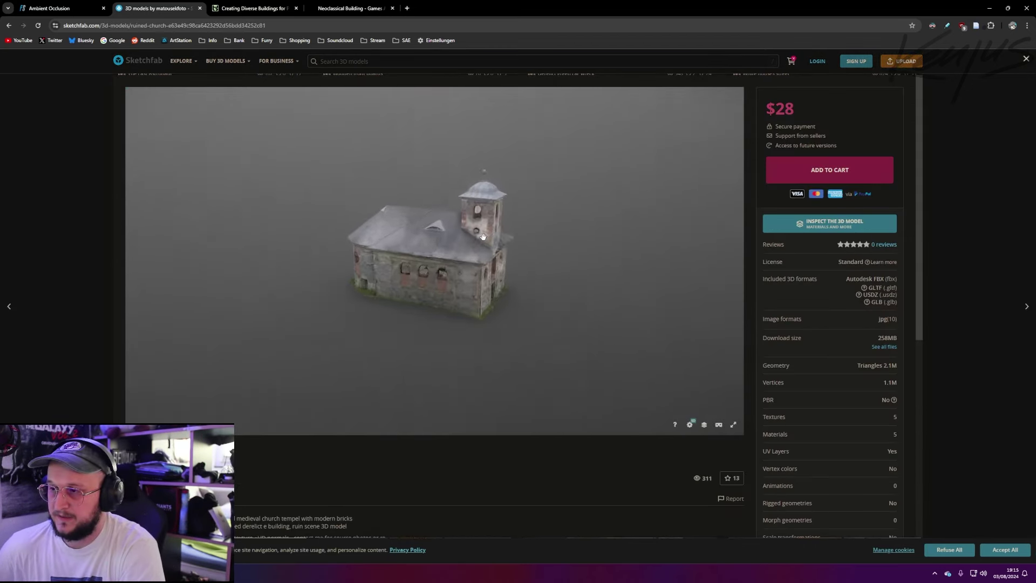
{"action": "scroll", "coordinate": [502, 246], "scroll_direction": "up", "scroll_amount": 5}
{"action": "mouse_move", "coordinate": [534, 238]}
{"action": "left_mouse_down"}
{"action": "mouse_move", "coordinate": [509, 254]}
{"action": "mouse_move", "coordinate": [620, 291]}
{"action": "mouse_move", "coordinate": [568, 246]}
{"action": "mouse_move", "coordinate": [378, 232]}
{"action": "mouse_move", "coordinate": [358, 216]}
{"action": "mouse_move", "coordinate": [379, 244]}
{"action": "mouse_move", "coordinate": [396, 244]}
{"action": "left_mouse_up"}
{"action": "scroll", "coordinate": [532, 240], "scroll_direction": "down", "scroll_amount": 3}
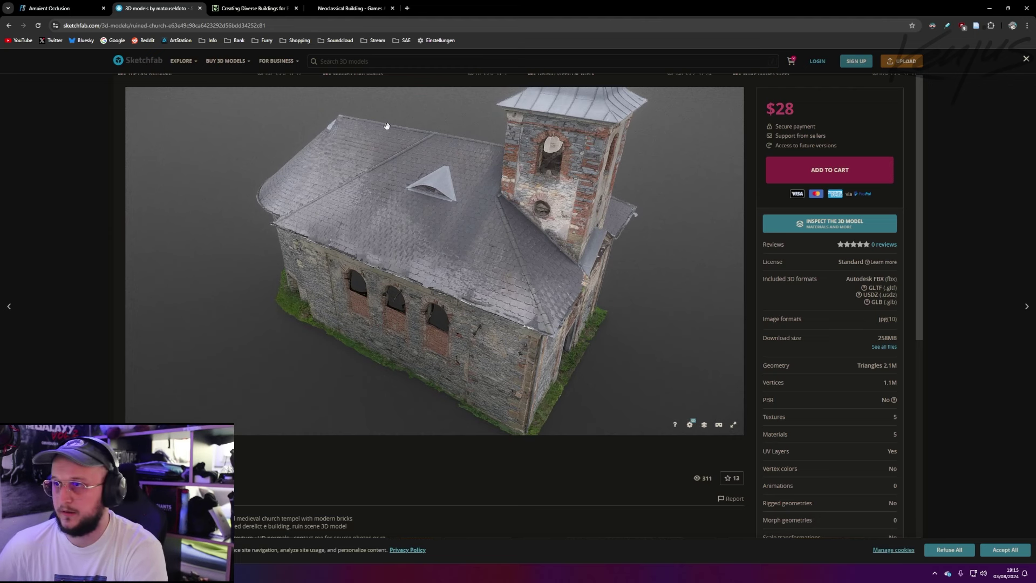
- Return to Substance 3D Painter and review the export options for the dirt layer's mask without exporting it
{"action": "left_click", "coordinate": [989, 8]}
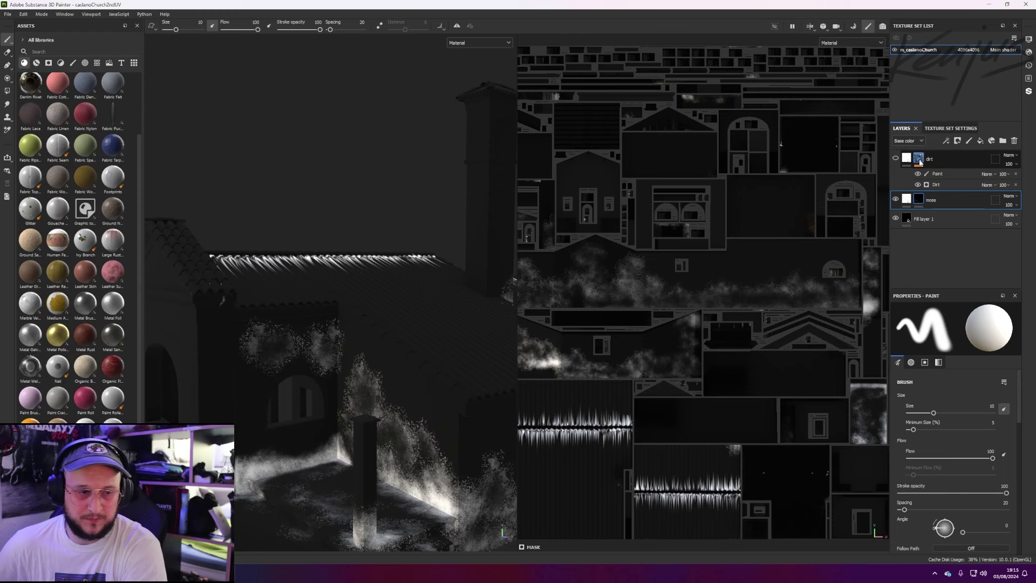
{"action": "right_click", "coordinate": [919, 160]}
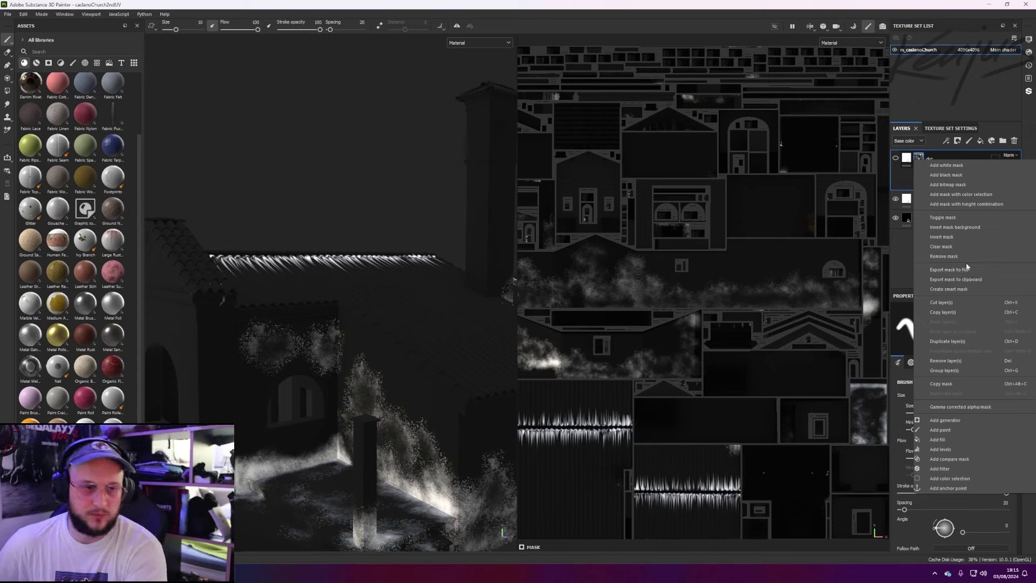
{"action": "left_click", "coordinate": [963, 98]}
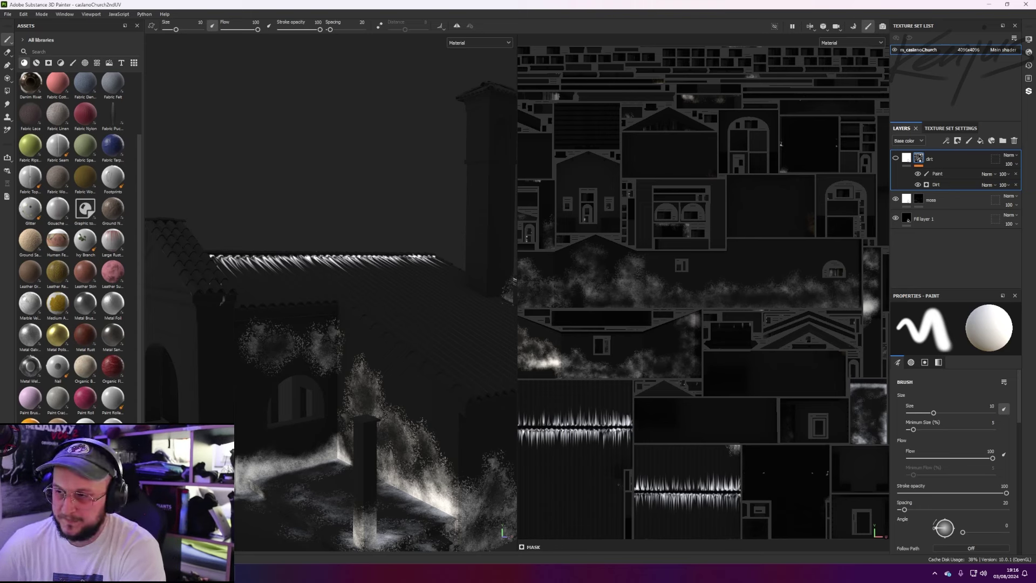
- Switch to Photoshop and copy the entire caslanoChurch_dirtmask.png image into the red channel of caslanoChurch_ao.png
{"action": "key", "text": "alt+Tab"}
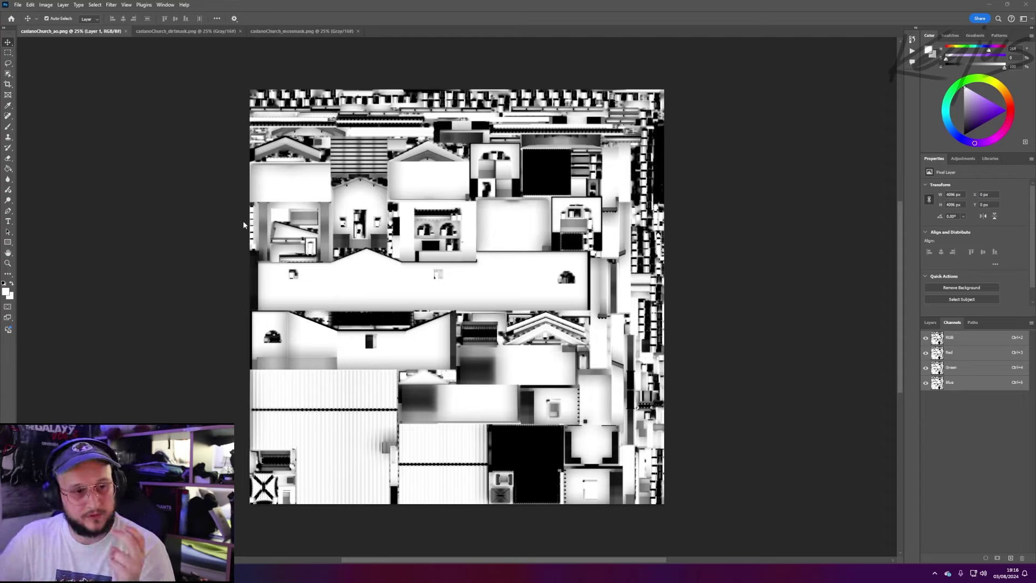
{"action": "left_click", "coordinate": [180, 32]}
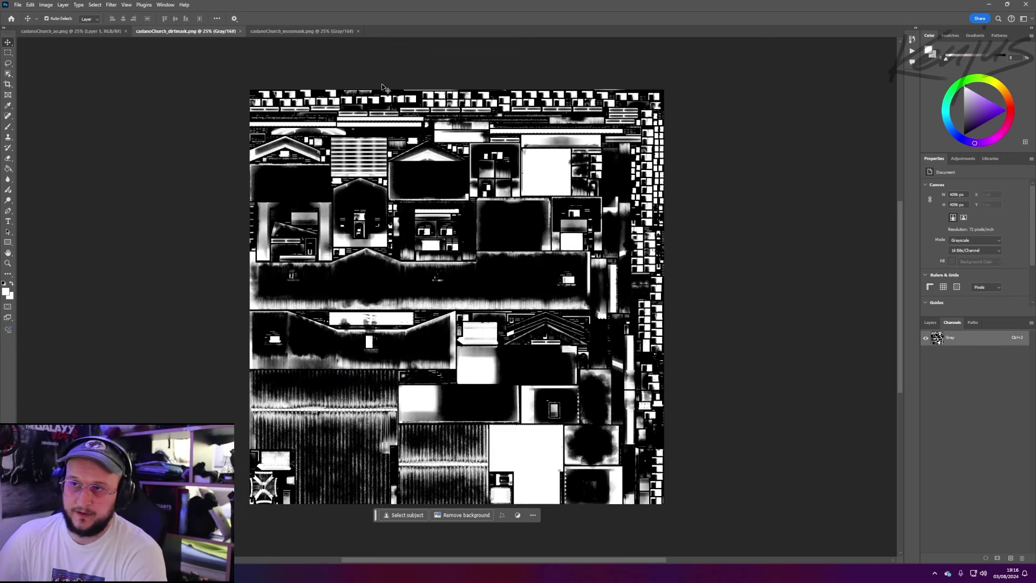
{"action": "key", "text": "ctrl+a"}
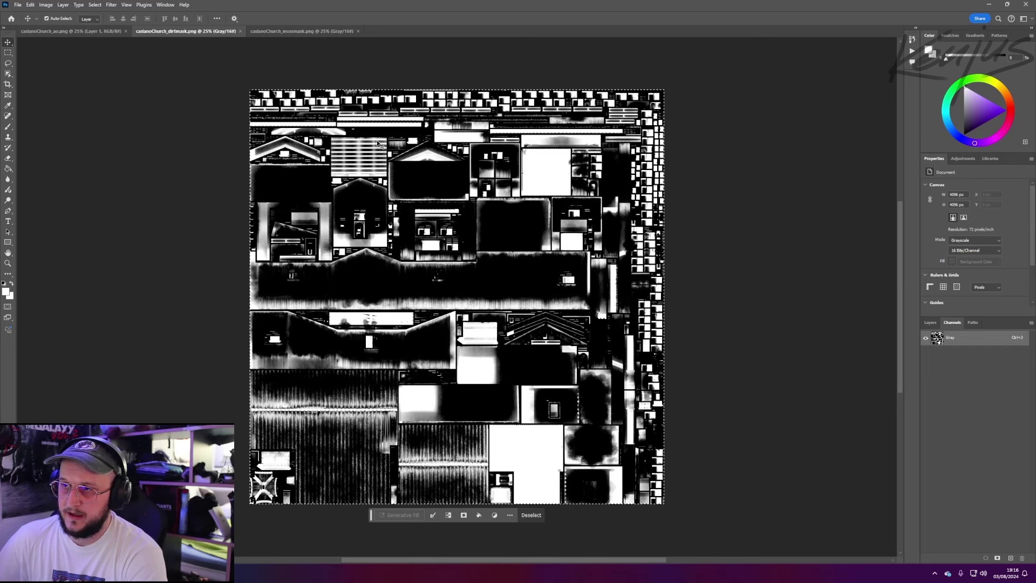
{"action": "left_click", "coordinate": [101, 31]}
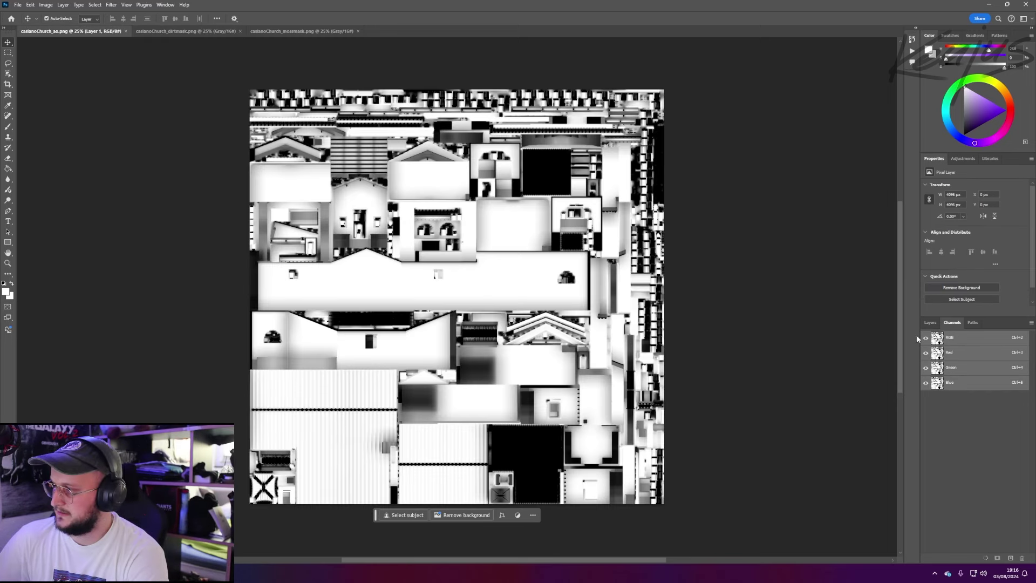
{"action": "left_click", "coordinate": [936, 325]}
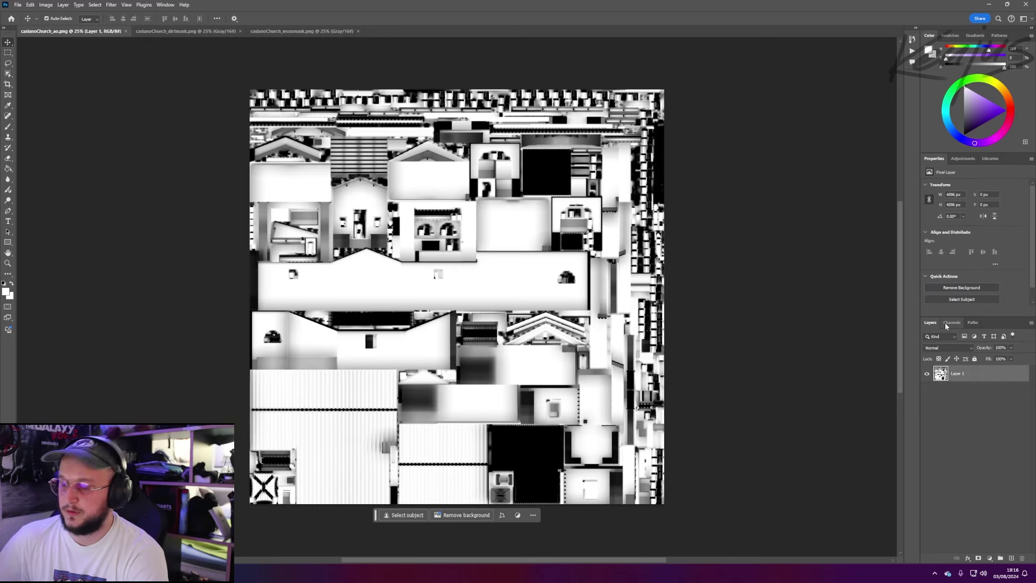
{"action": "left_click", "coordinate": [945, 324]}
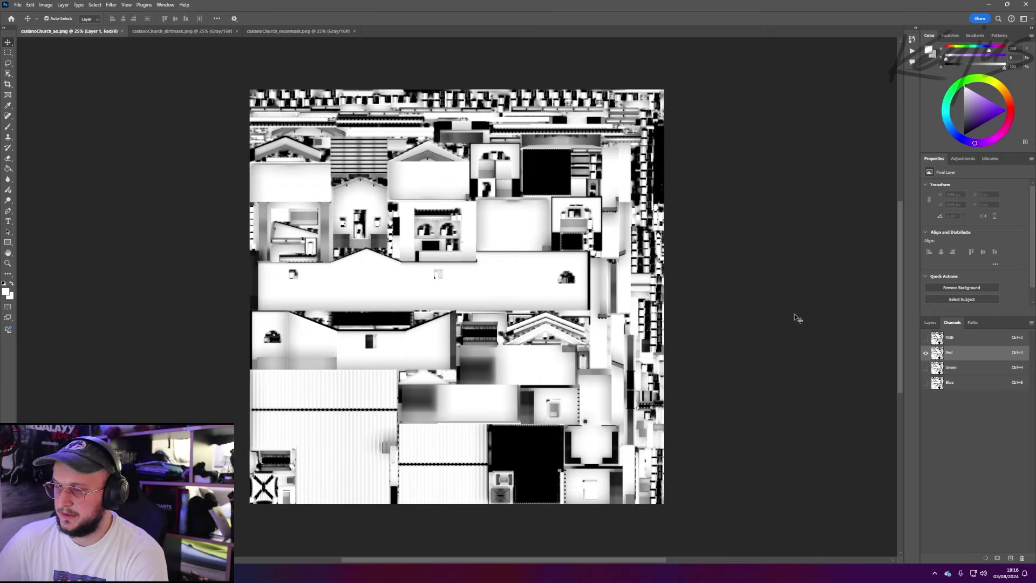
{"action": "key", "text": "ctrl+v"}
- Copy the caslanoChurch_mossmask.png image into the blue channel of caslanoChurch_ao.png and check the RGB composite and green channel
{"action": "left_click", "coordinate": [334, 32]}
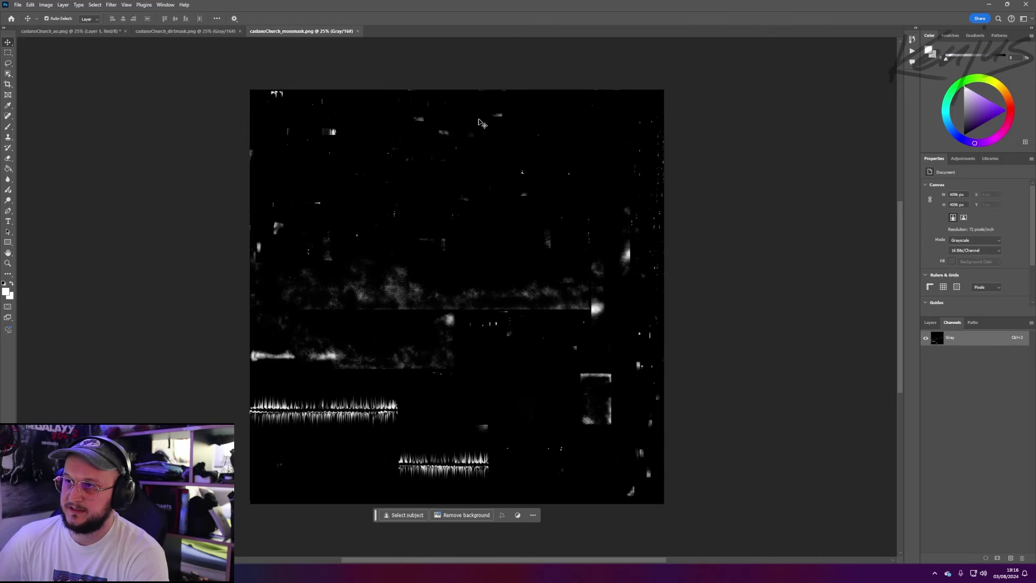
{"action": "left_click", "coordinate": [73, 30]}
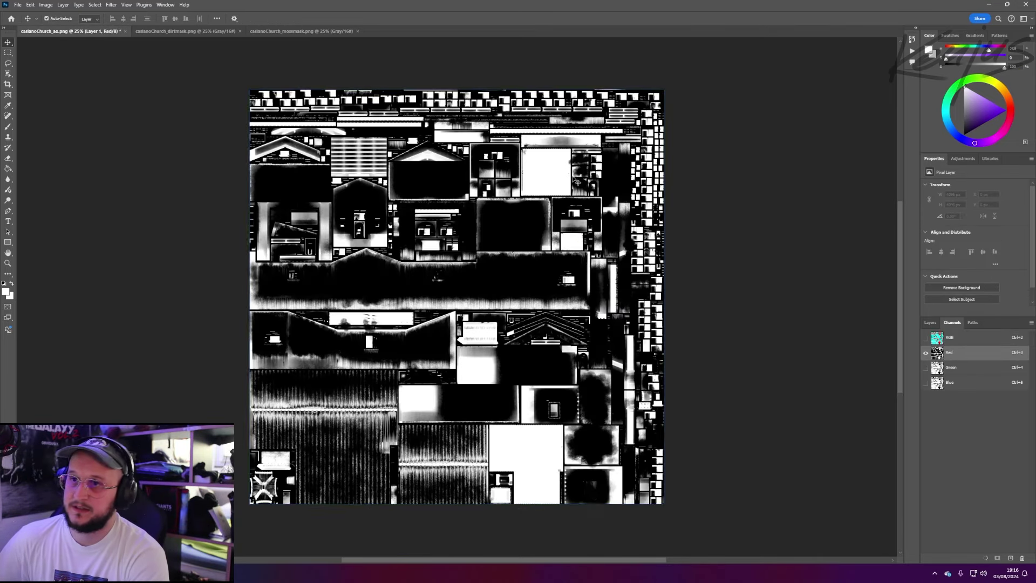
{"action": "left_click", "coordinate": [951, 382]}
{"action": "key", "text": "ctrl+v"}
{"action": "left_click", "coordinate": [959, 341]}
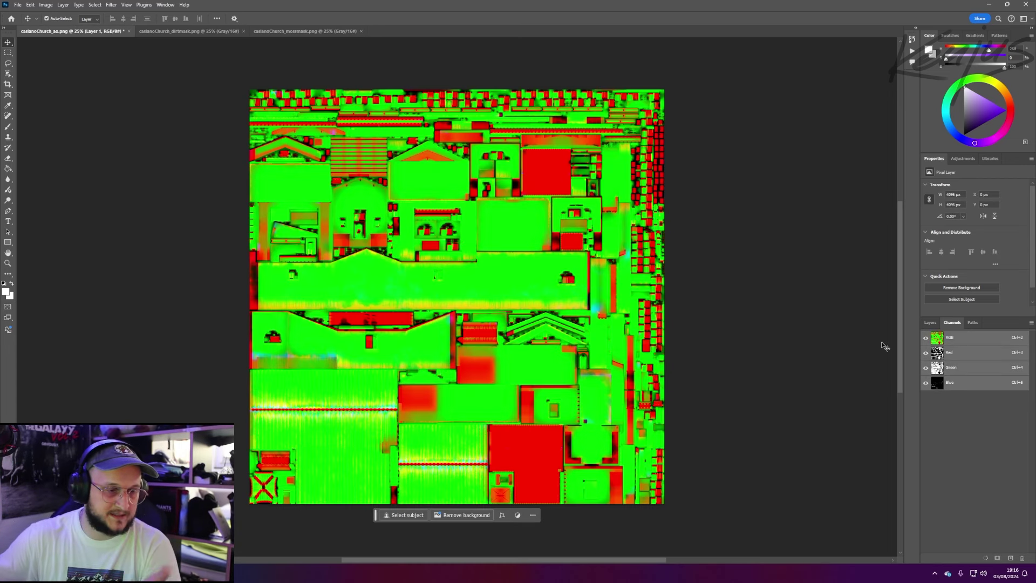
{"action": "left_click", "coordinate": [955, 365]}
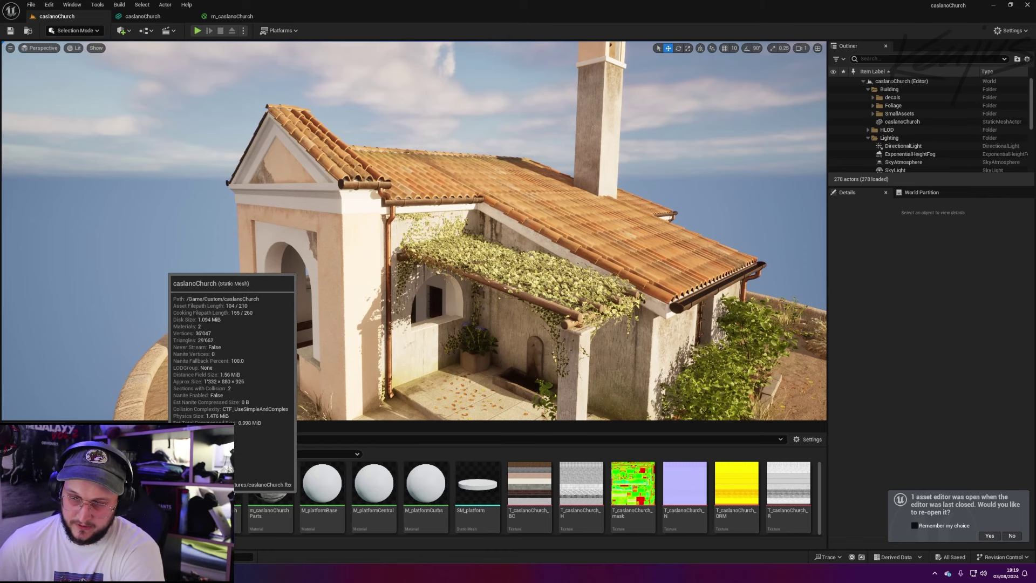
- Open the caslanoChurch static mesh in Unreal Engine and display its UV channels 0, 1 and 2 in turn
{"action": "double_click", "coordinate": [161, 492]}
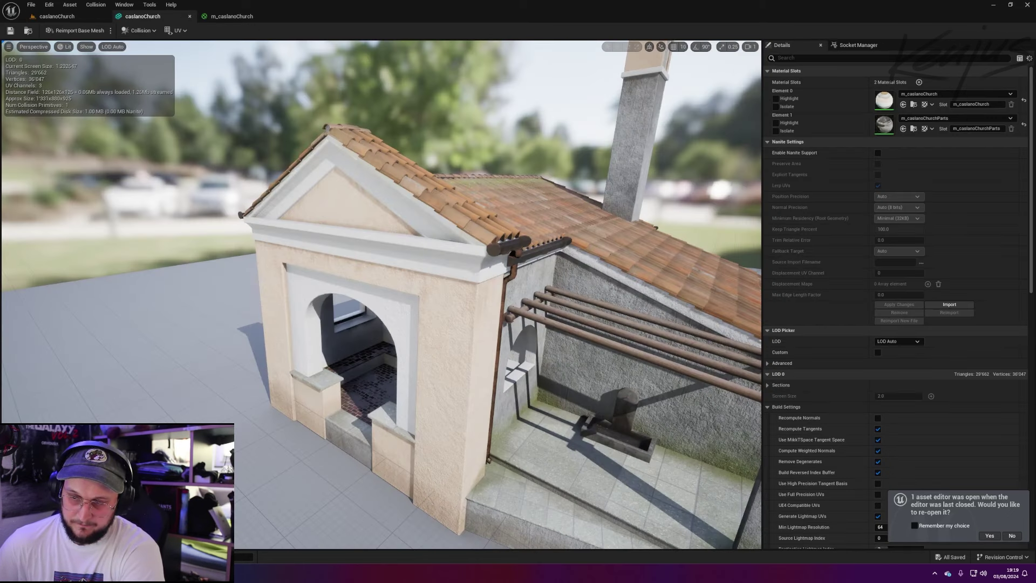
{"action": "left_click", "coordinate": [178, 30]}
{"action": "left_click", "coordinate": [184, 57]}
{"action": "left_click", "coordinate": [178, 30]}
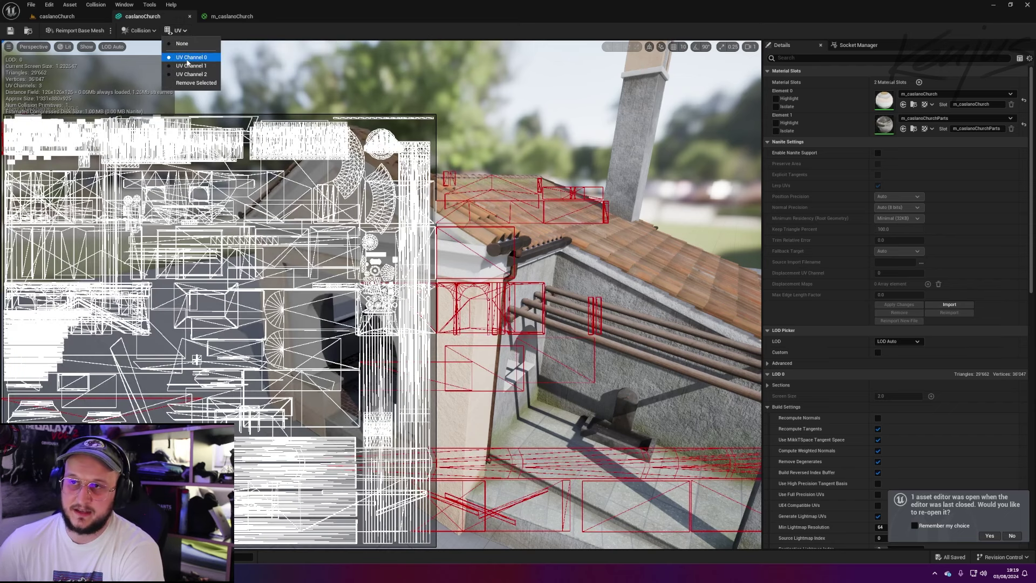
{"action": "left_click", "coordinate": [191, 66]}
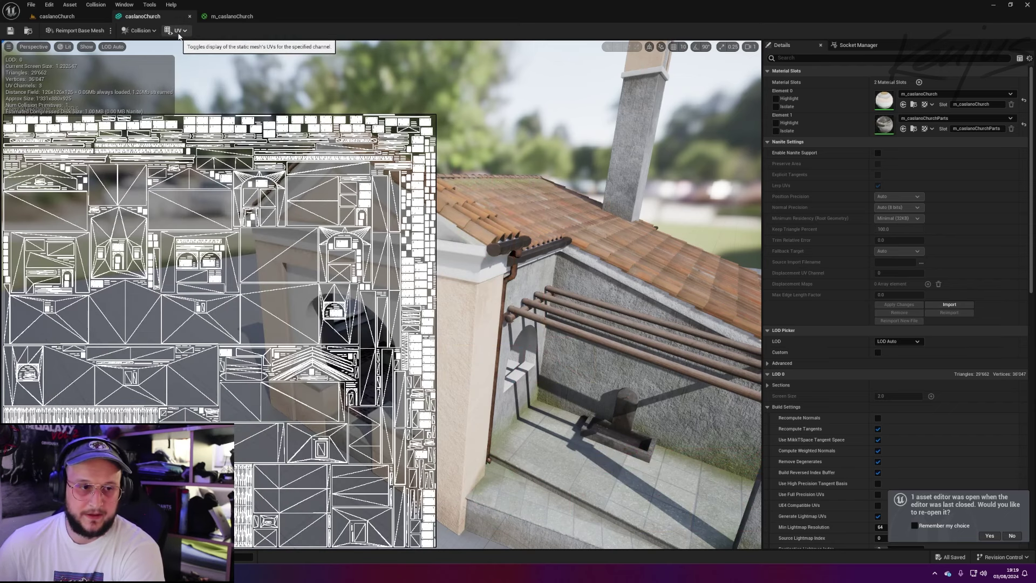
{"action": "left_click", "coordinate": [179, 32]}
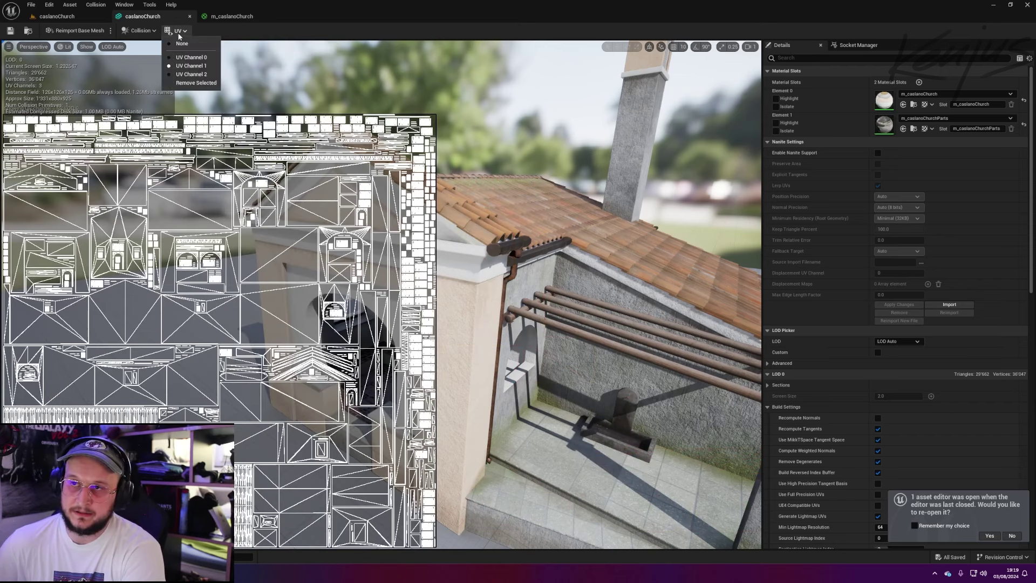
{"action": "left_click", "coordinate": [190, 74]}
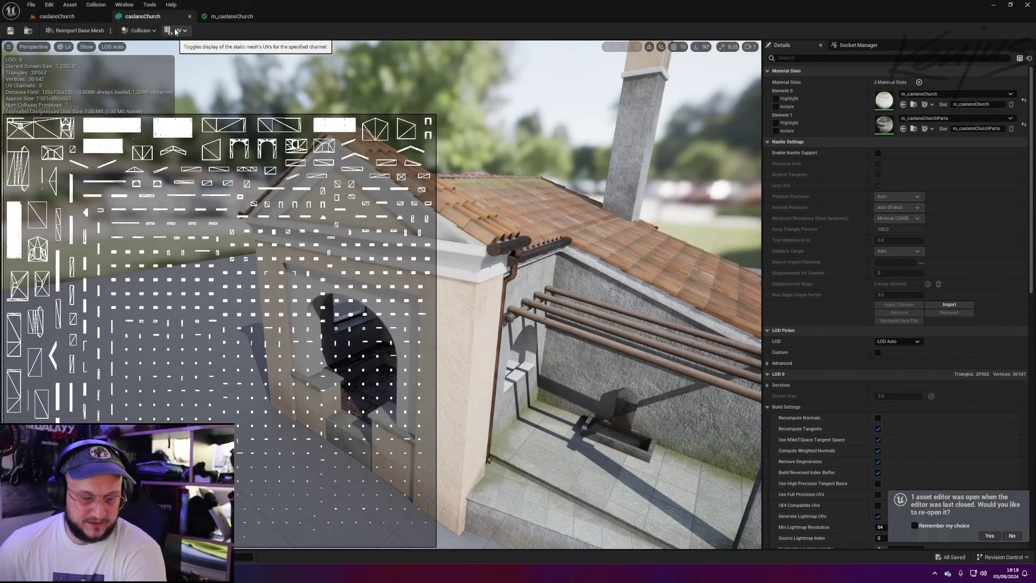
- Compare the mesh's tiling layout in UV Channel 0 with the unique unwrap in UV Channel 1, ending on UV Channel 0
{"action": "left_click", "coordinate": [176, 30]}
{"action": "left_click", "coordinate": [186, 54]}
{"action": "left_click", "coordinate": [178, 30]}
{"action": "left_click", "coordinate": [188, 65]}
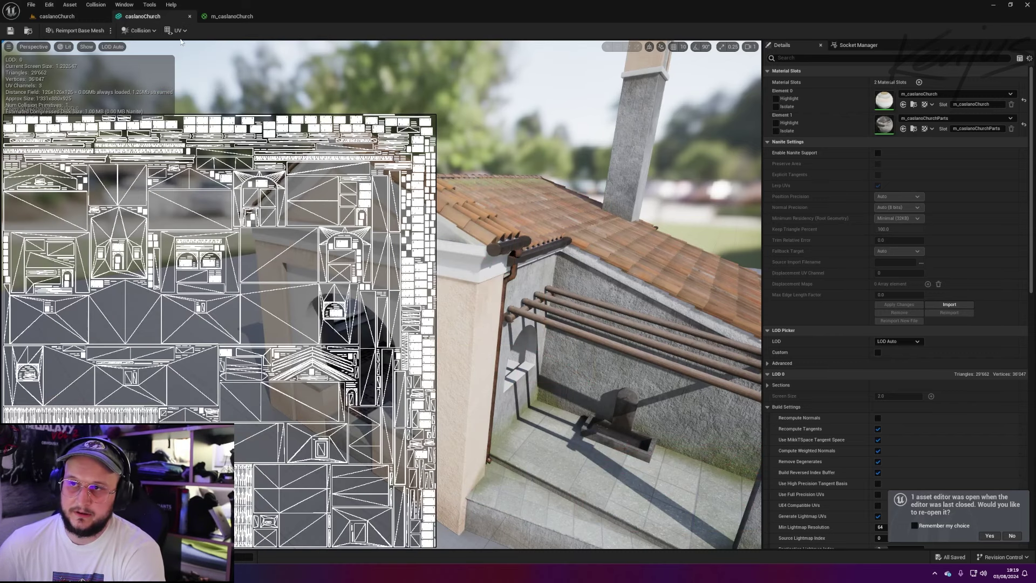
{"action": "left_click", "coordinate": [178, 31]}
{"action": "left_click", "coordinate": [190, 58]}
{"action": "left_click", "coordinate": [178, 31]}
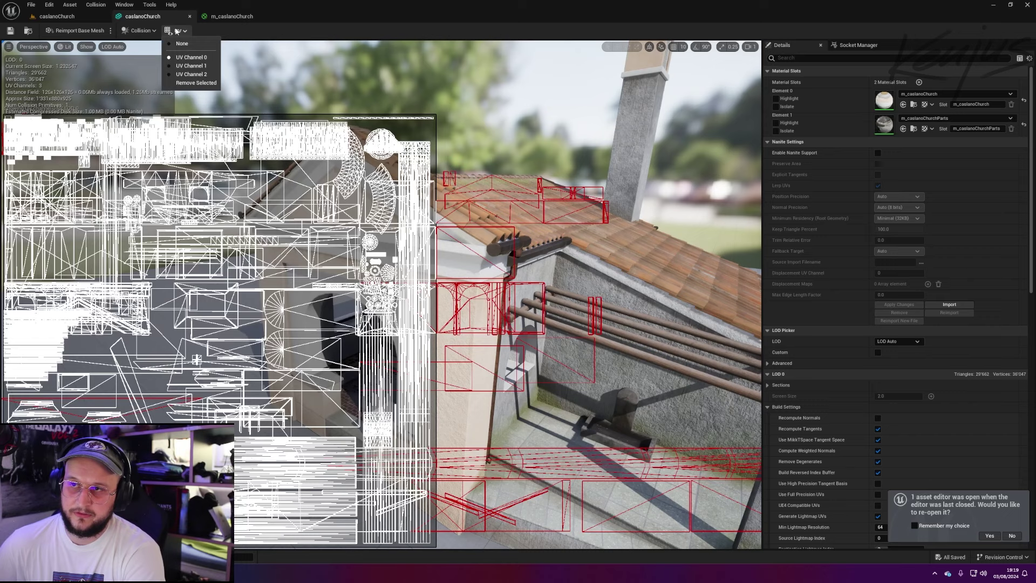
{"action": "left_click", "coordinate": [203, 65]}
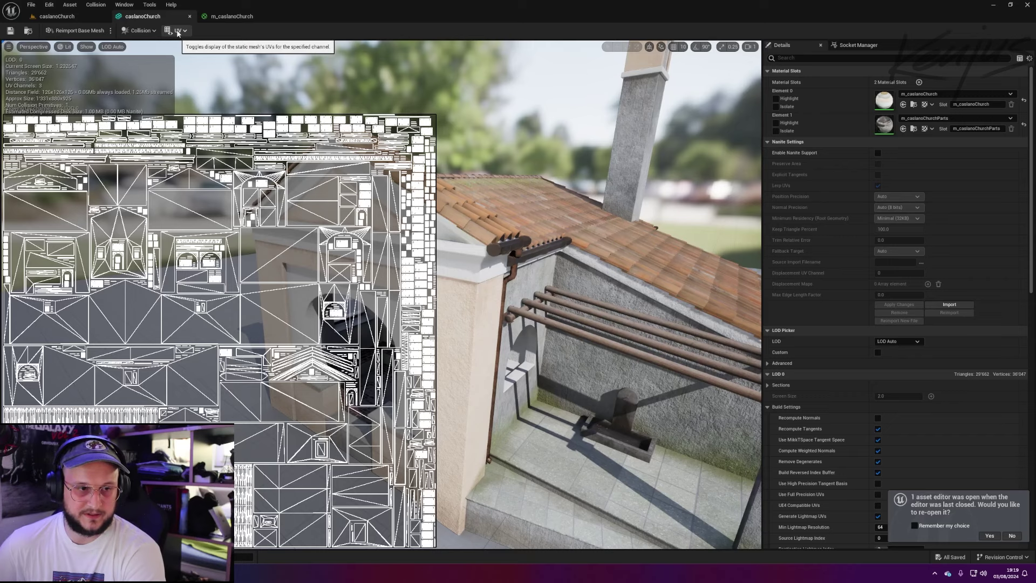
{"action": "left_click", "coordinate": [178, 30]}
{"action": "left_click", "coordinate": [193, 57]}
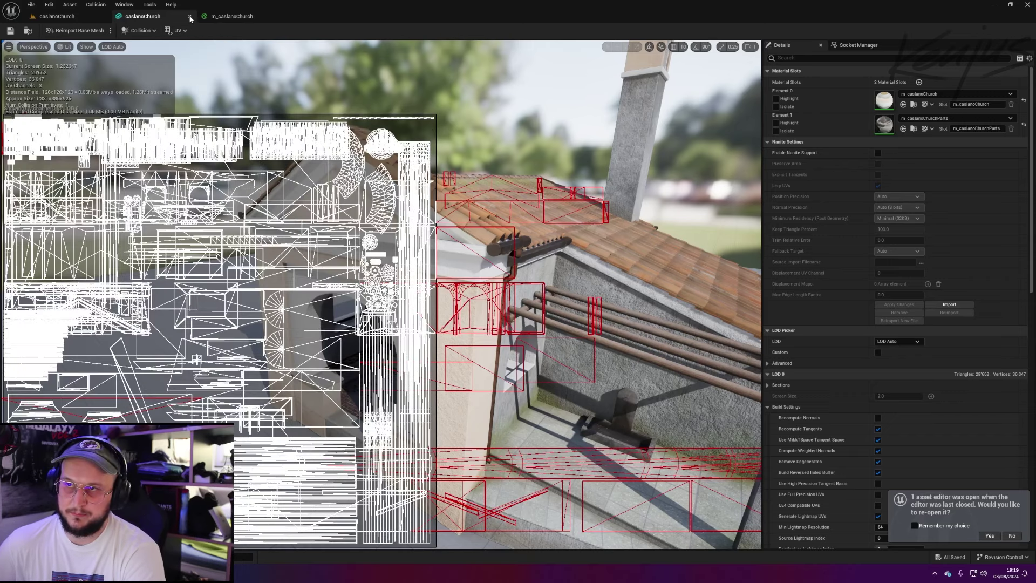
- Open the m_caslanoChurch material graph and inspect the T_caslanoChurch_mask sample, its TexCoord[1] node, and the T_caslanoChurch_BC sample with its TexCoord[0] node
{"action": "left_click", "coordinate": [232, 16]}
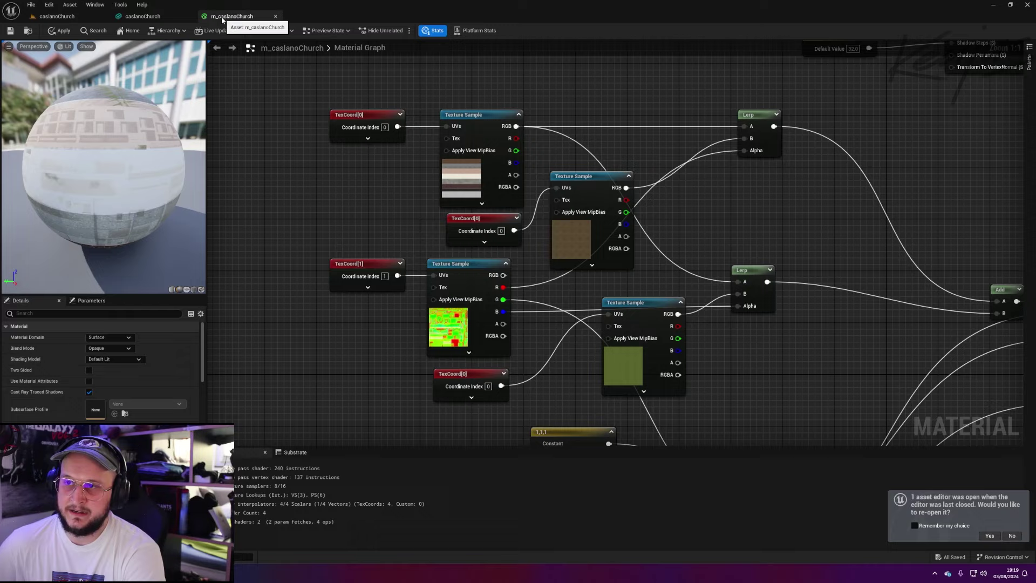
{"action": "scroll", "coordinate": [417, 208], "scroll_direction": "down", "scroll_amount": 8}
{"action": "scroll", "coordinate": [513, 326], "scroll_direction": "up", "scroll_amount": 6}
{"action": "scroll", "coordinate": [439, 202], "scroll_direction": "down", "scroll_amount": 1}
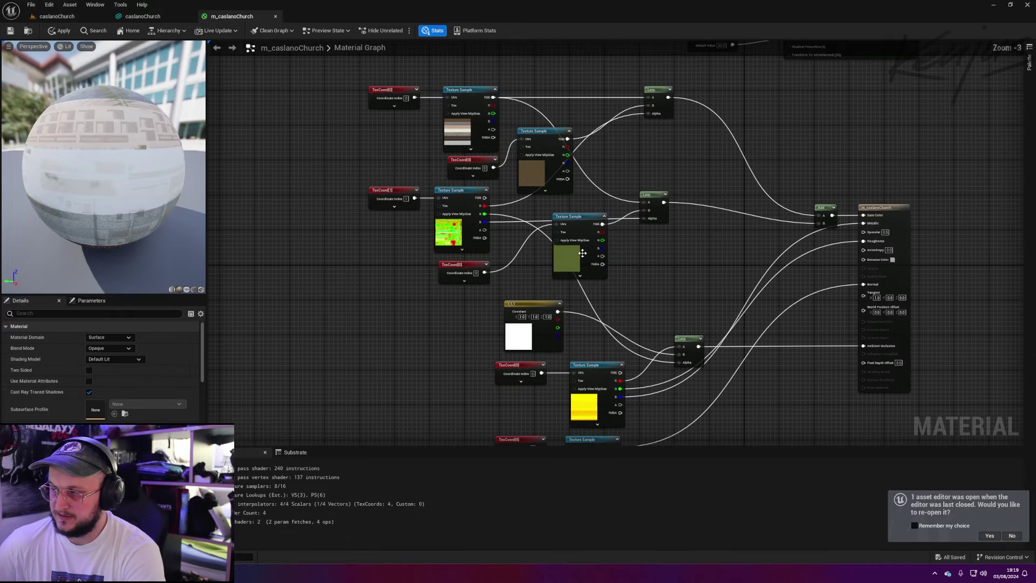
{"action": "scroll", "coordinate": [435, 222], "scroll_direction": "up", "scroll_amount": 3}
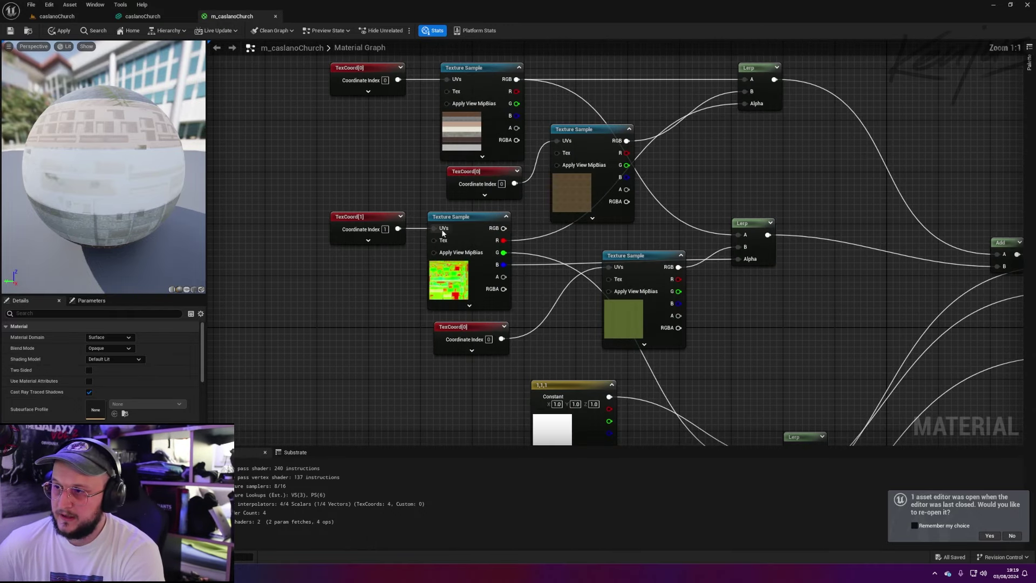
{"action": "left_click", "coordinate": [457, 217]}
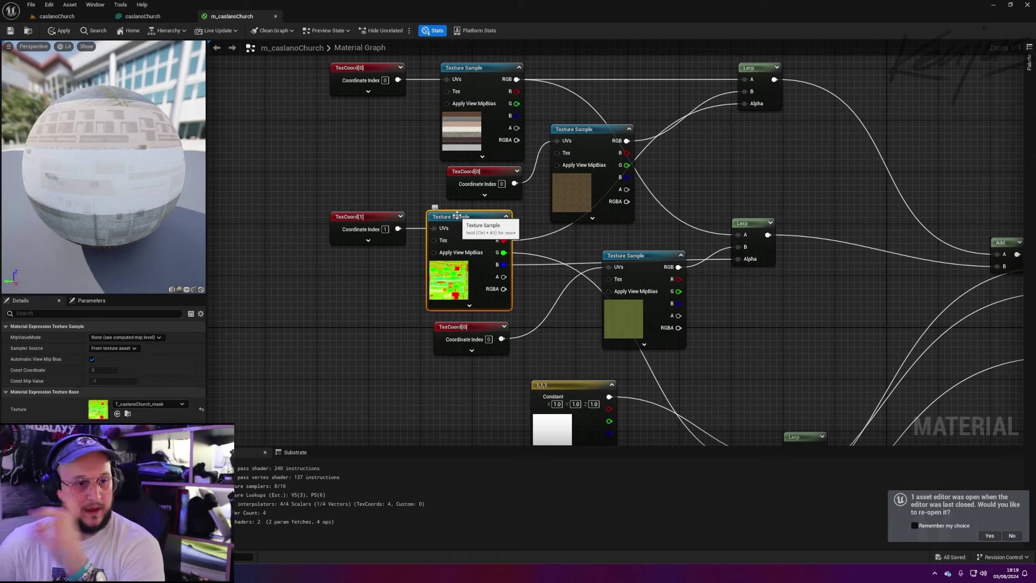
{"action": "left_click", "coordinate": [368, 217]}
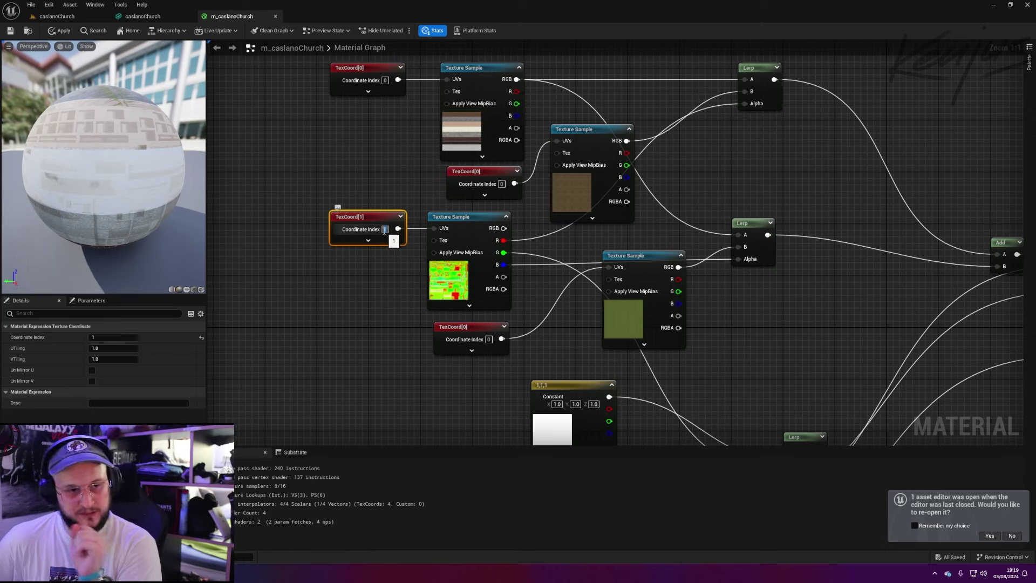
{"action": "left_click", "coordinate": [465, 67]}
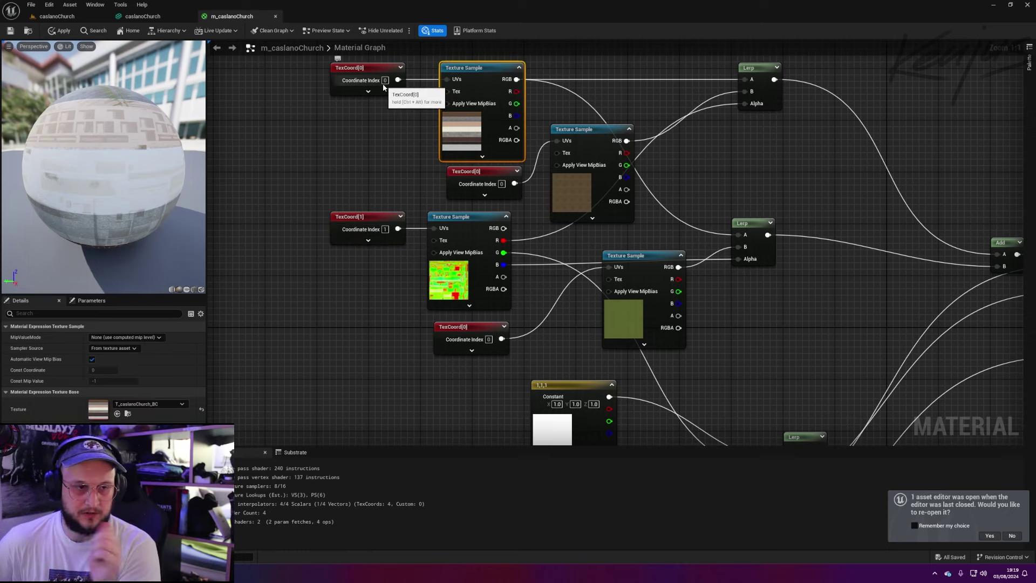
- Trace how the dirt and moss texture samples are blended by the mask channels through two Lerp nodes and an Add into Base Color
{"action": "right_click_drag", "start_coordinate": [588, 106], "coordinate": [517, 110]}
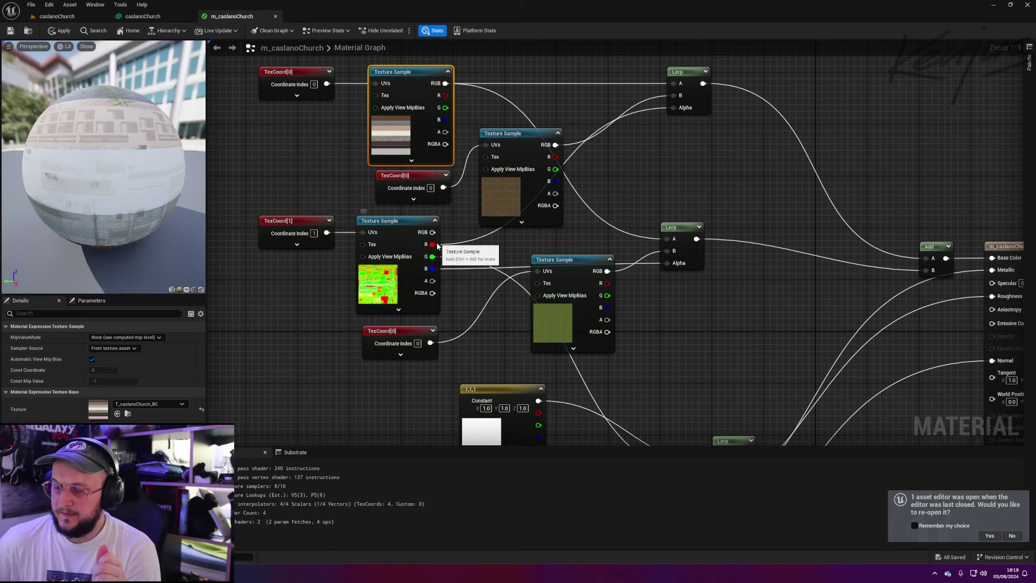
{"action": "scroll", "coordinate": [437, 246], "scroll_direction": "down", "scroll_amount": 1}
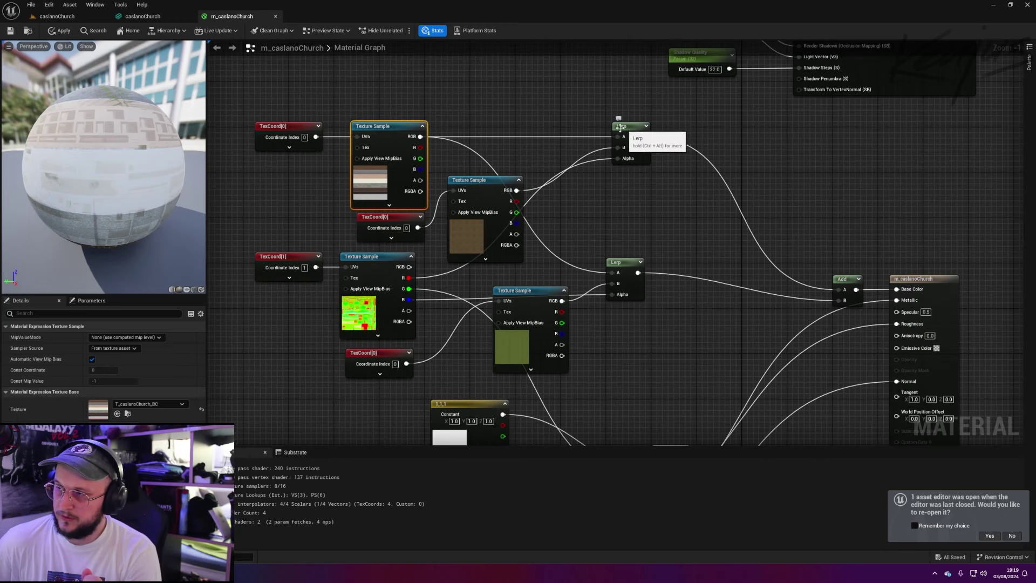
{"action": "left_click", "coordinate": [493, 186]}
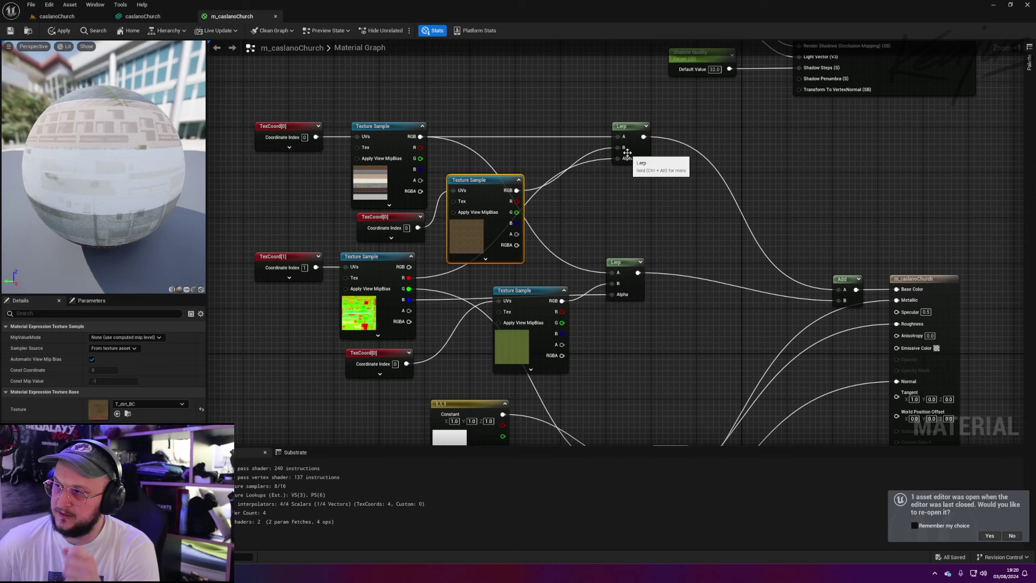
{"action": "scroll", "coordinate": [627, 153], "scroll_direction": "down", "scroll_amount": 2}
{"action": "scroll", "coordinate": [552, 277], "scroll_direction": "up", "scroll_amount": 3}
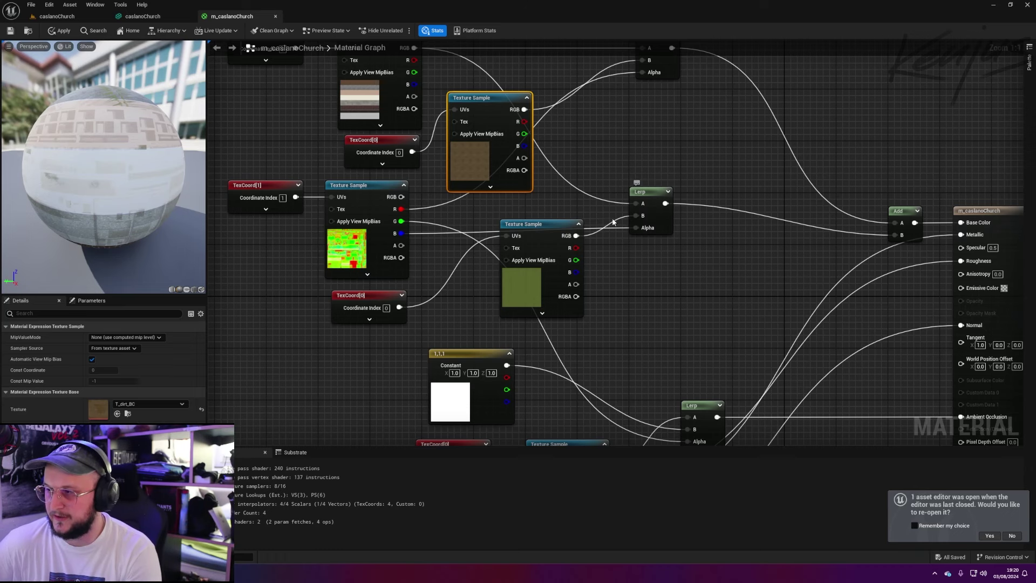
{"action": "scroll", "coordinate": [628, 225], "scroll_direction": "down", "scroll_amount": 5}
{"action": "scroll", "coordinate": [802, 209], "scroll_direction": "up", "scroll_amount": 5}
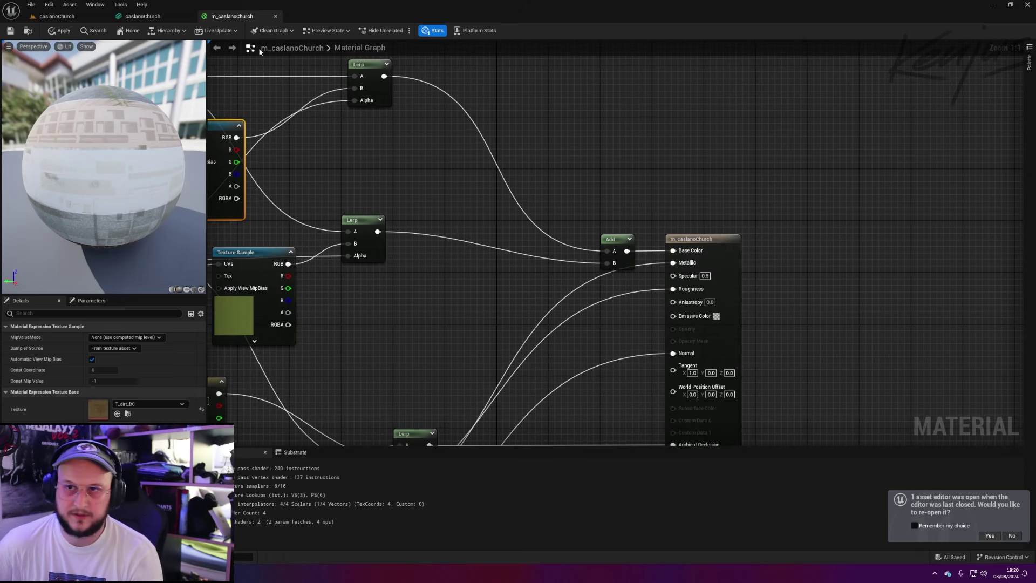
- View the caslanoChurch static mesh and the church in the caslanoChurch level
{"action": "left_click", "coordinate": [143, 16]}
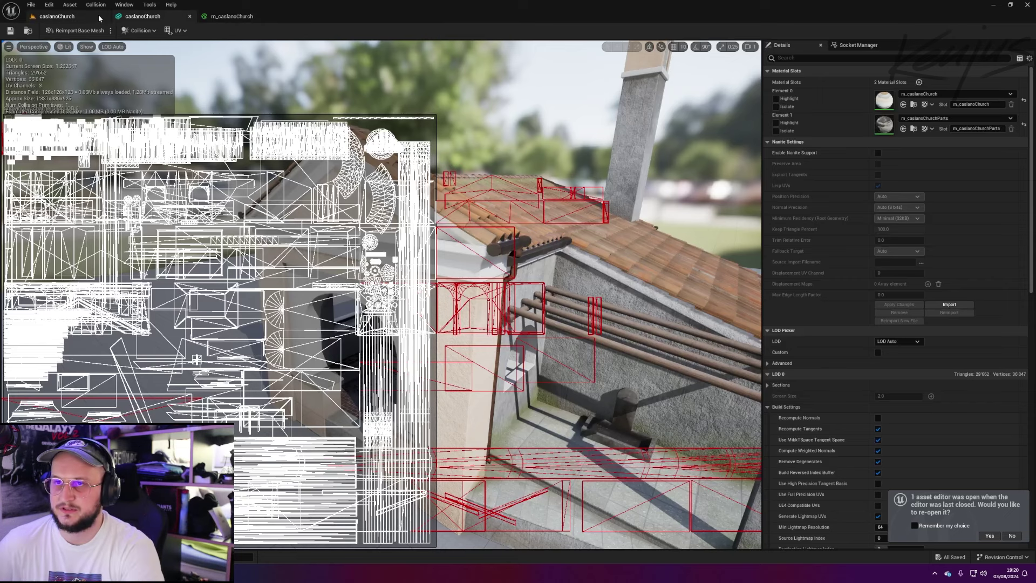
{"action": "left_click", "coordinate": [56, 16]}
{"action": "mouse_move", "coordinate": [257, 101]}
{"action": "right_mouse_down"}
{"action": "mouse_move", "coordinate": [258, 162]}
{"action": "mouse_move", "coordinate": [257, 101]}
{"action": "right_mouse_up"}
{"action": "key", "text": "w"}
- Return to the m_caslanoChurch material graph and examine the Lerp with the white constant that feeds Ambient Occlusion
{"action": "left_click", "coordinate": [230, 17]}
{"action": "scroll", "coordinate": [500, 230], "scroll_direction": "down", "scroll_amount": 3}
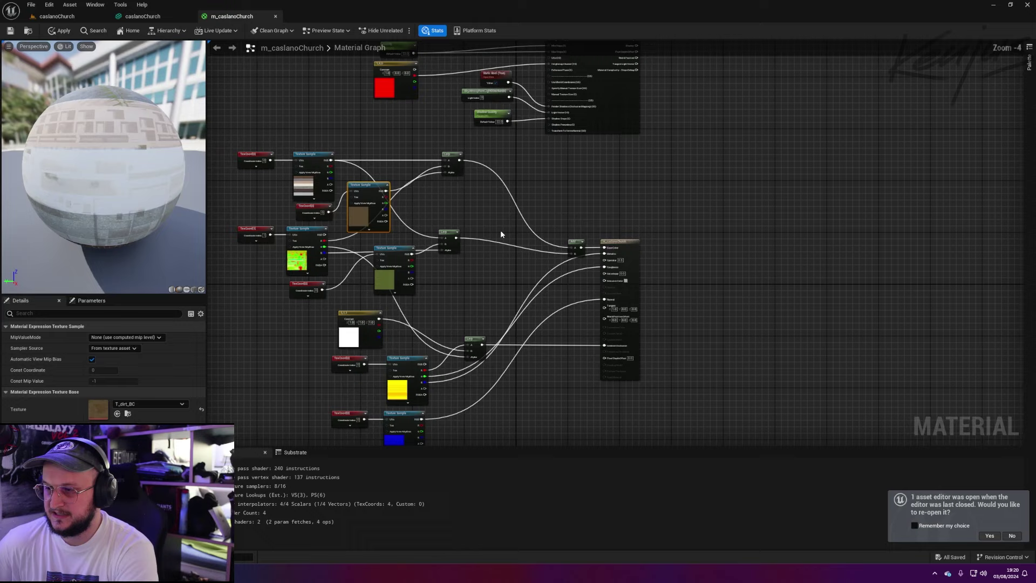
{"action": "right_click_drag", "start_coordinate": [500, 230], "coordinate": [586, 107]}
{"action": "scroll", "coordinate": [456, 290], "scroll_direction": "up", "scroll_amount": 1}
{"action": "scroll", "coordinate": [480, 216], "scroll_direction": "down", "scroll_amount": 1}
{"action": "scroll", "coordinate": [480, 216], "scroll_direction": "up", "scroll_amount": 5}
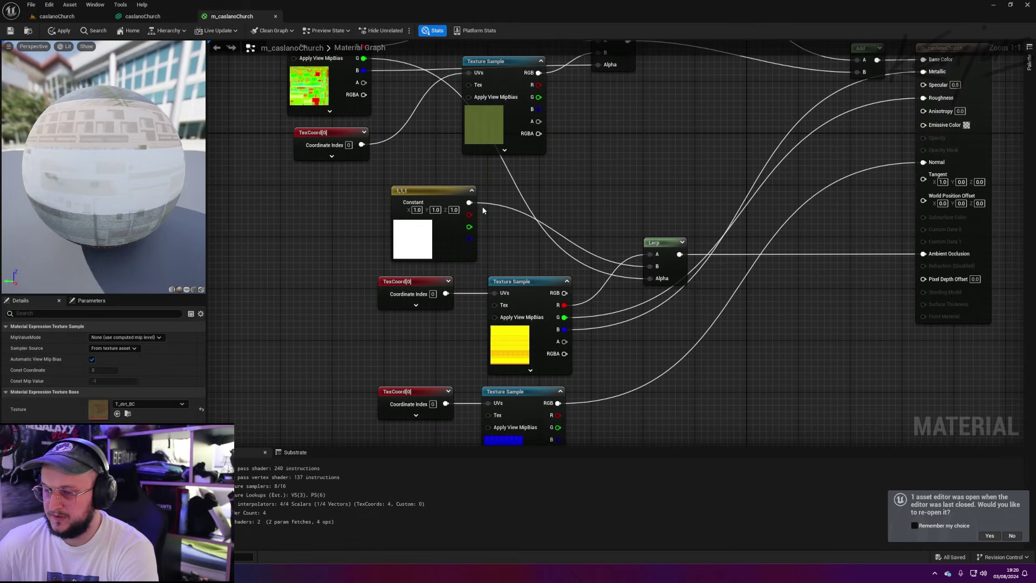
{"action": "right_click_drag", "start_coordinate": [483, 210], "coordinate": [475, 252]}
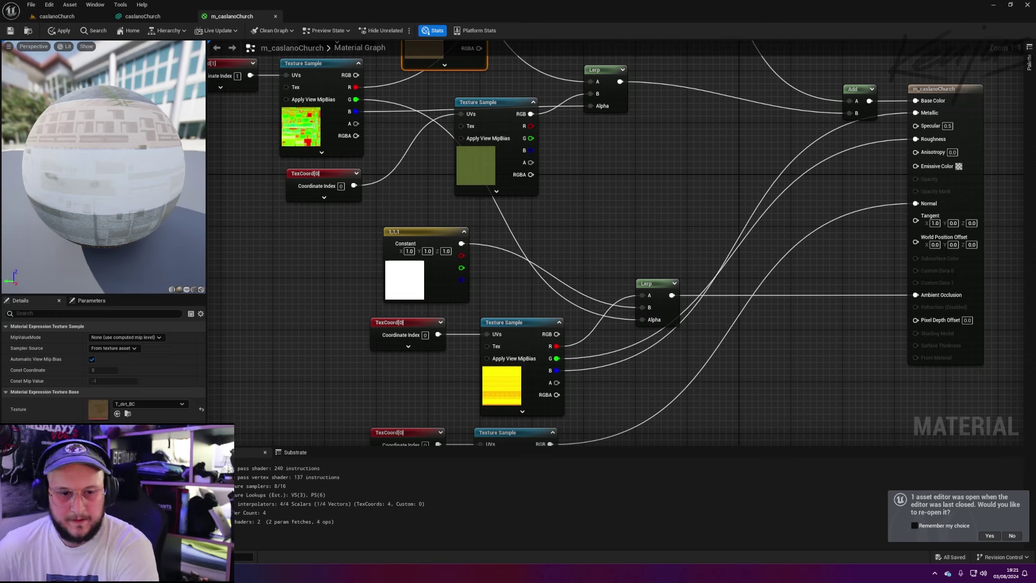
- Go back to the caslanoChurch level and inspect the church's grey side wall and arched front
{"action": "left_click", "coordinate": [57, 16]}
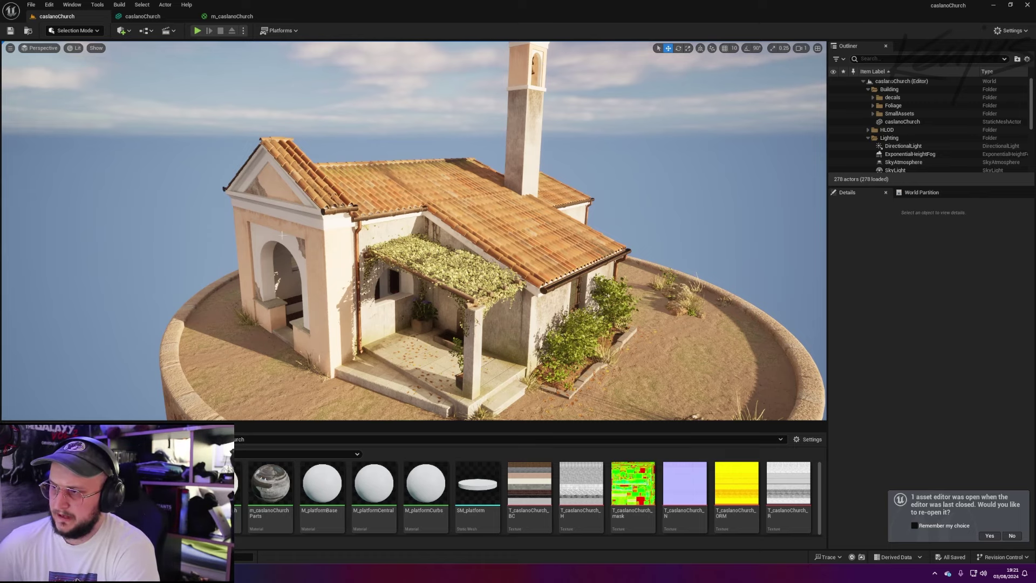
{"action": "left_click_drag", "start_coordinate": [281, 236], "coordinate": [539, 232], "text": "alt"}
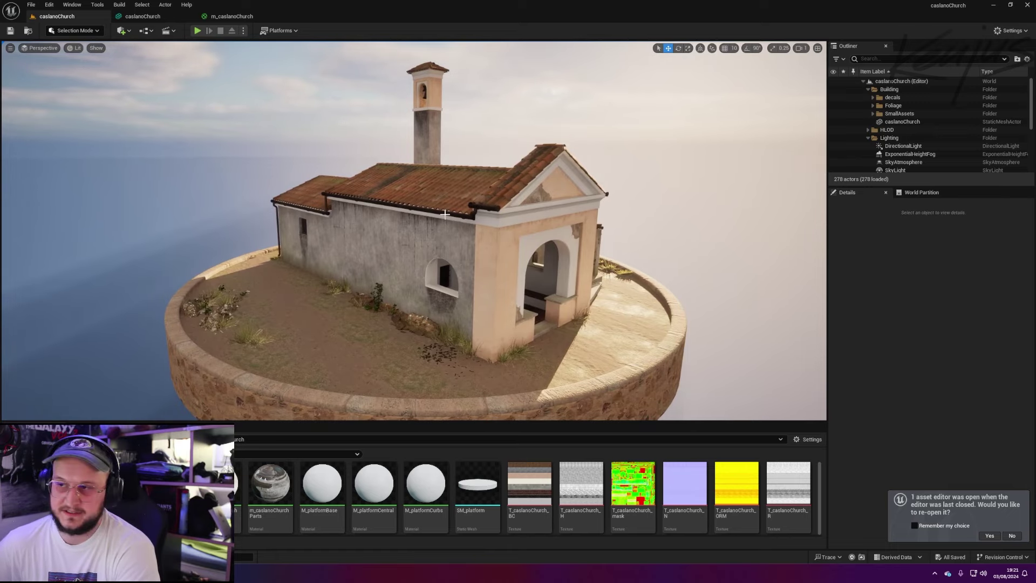
- Switch to the web browser and look through the Neoclassical Building breakdown for its second UV channel masks and Shaders section
{"action": "key", "text": "alt+Tab"}
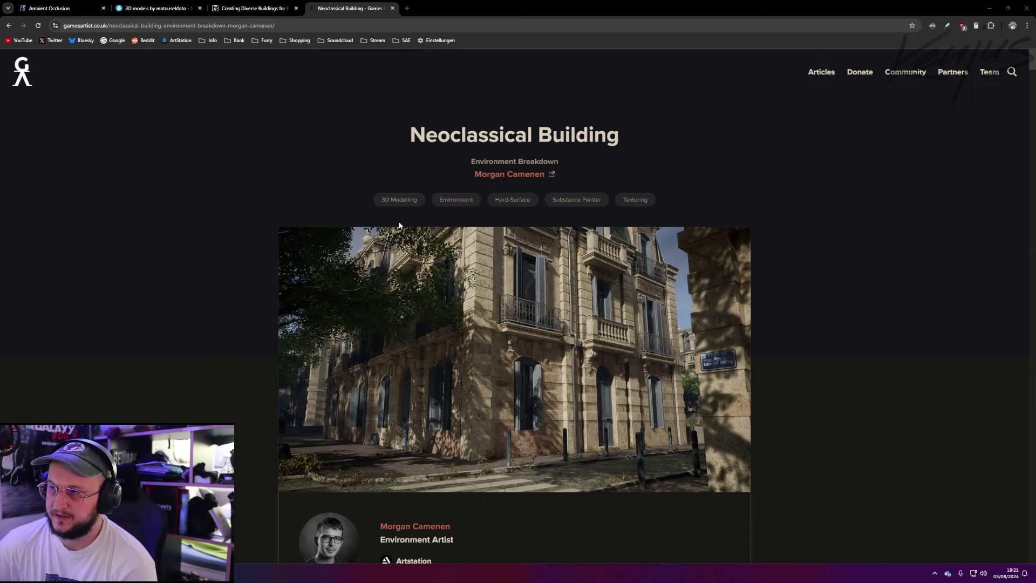
{"action": "scroll", "coordinate": [410, 218], "scroll_direction": "down", "scroll_amount": 2}
{"action": "scroll", "coordinate": [422, 214], "scroll_direction": "up", "scroll_amount": 2}
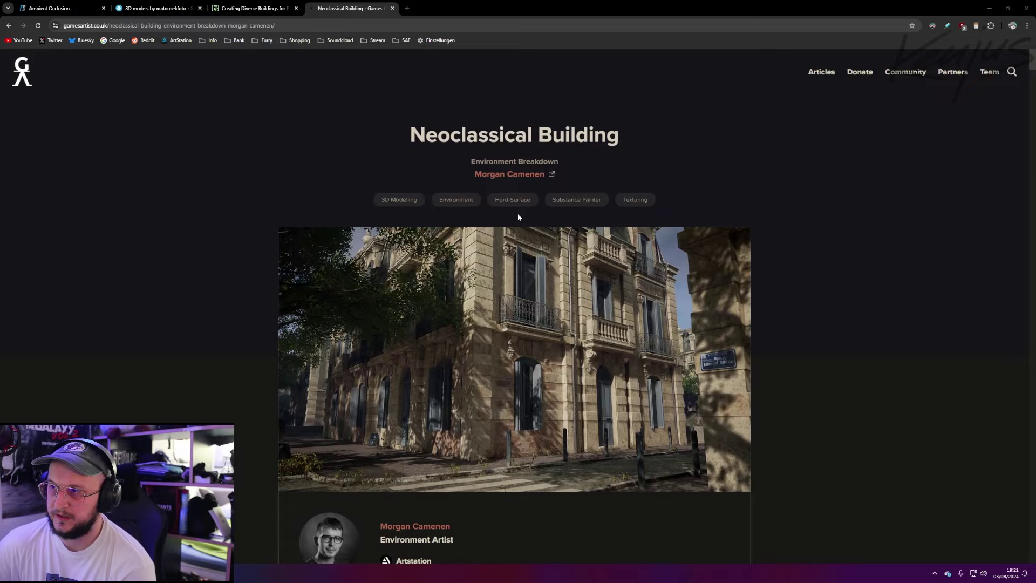
{"action": "scroll", "coordinate": [518, 217], "scroll_direction": "down", "scroll_amount": 2}
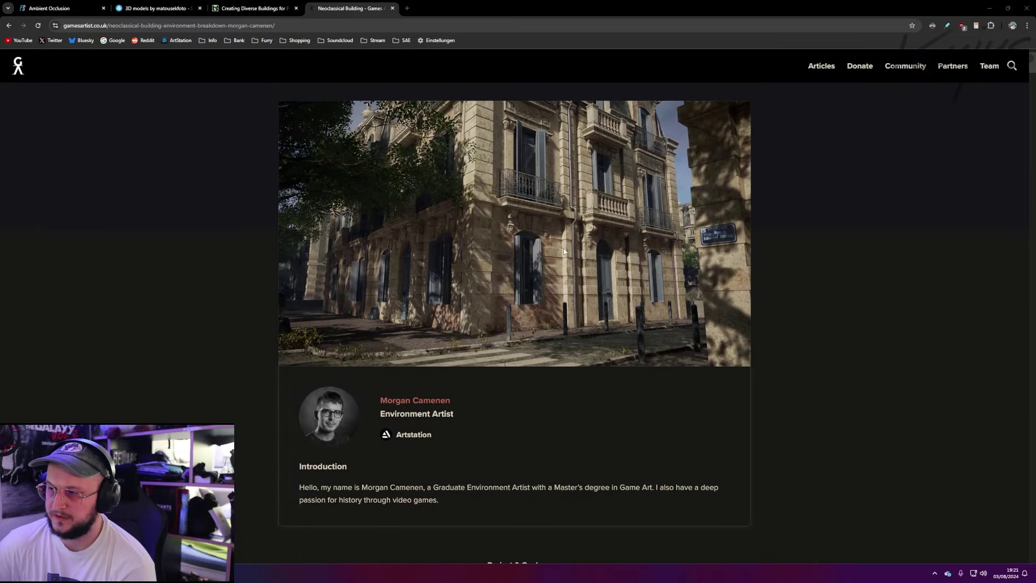
{"action": "scroll", "coordinate": [565, 246], "scroll_direction": "down", "scroll_amount": 20}
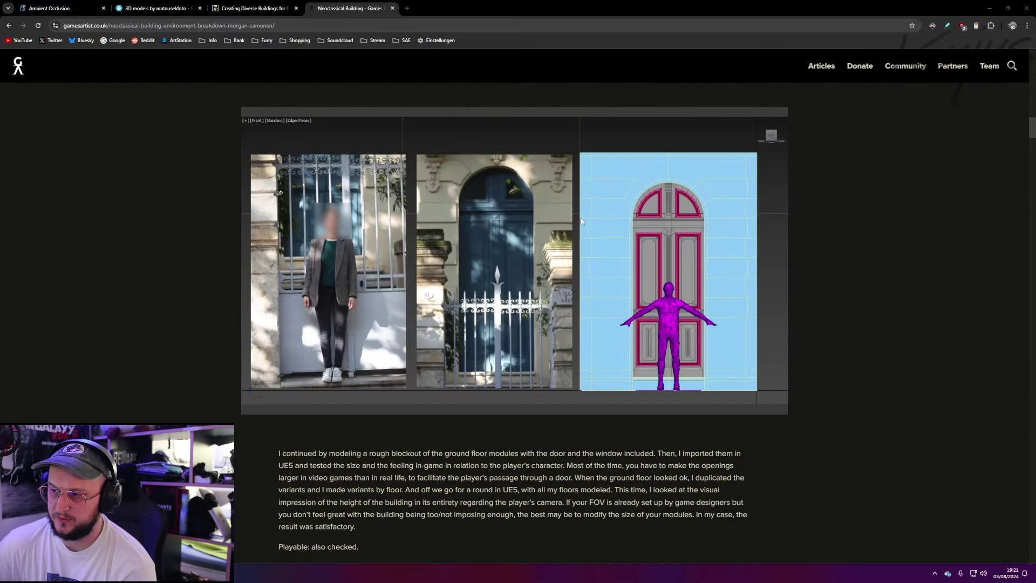
{"action": "scroll", "coordinate": [580, 221], "scroll_direction": "down", "scroll_amount": 20}
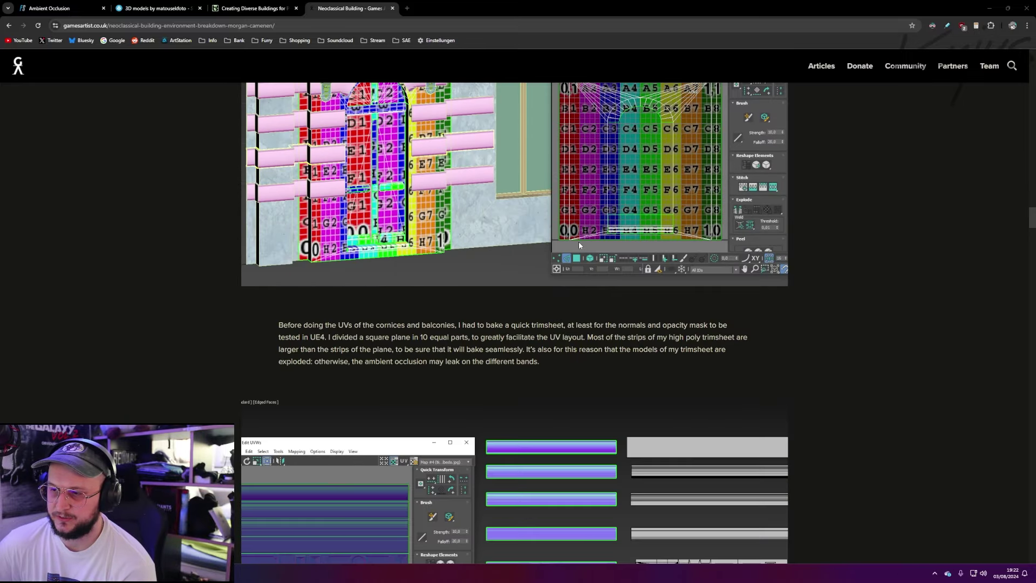
{"action": "scroll", "coordinate": [579, 245], "scroll_direction": "down", "scroll_amount": 20}
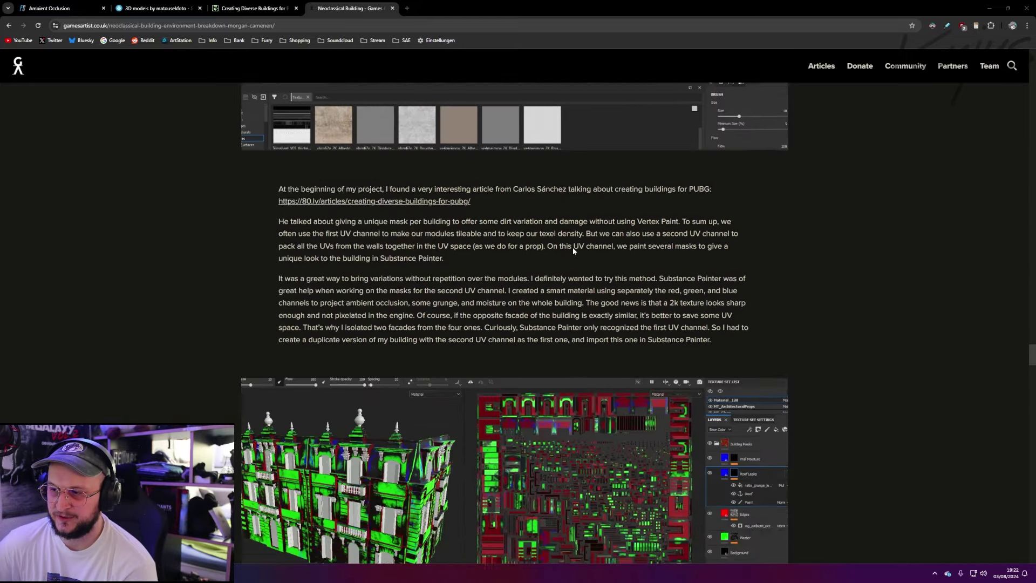
{"action": "scroll", "coordinate": [568, 248], "scroll_direction": "up", "scroll_amount": 6}
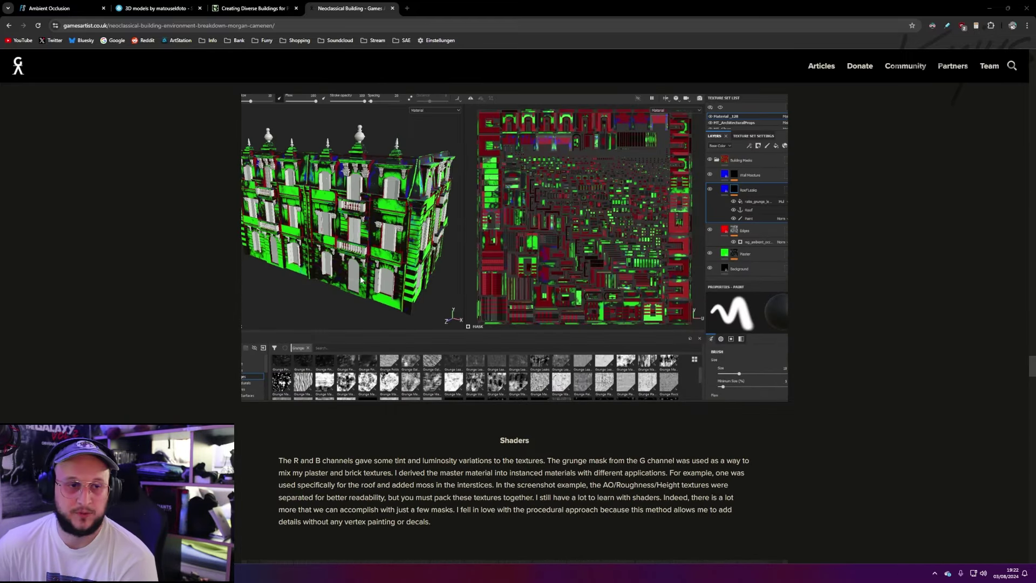
- Open the 80.lv article Creating Diverse Buildings for PUBG and read down to its Texturing section
{"action": "left_click", "coordinate": [232, 9]}
{"action": "scroll", "coordinate": [471, 206], "scroll_direction": "up", "scroll_amount": 15}
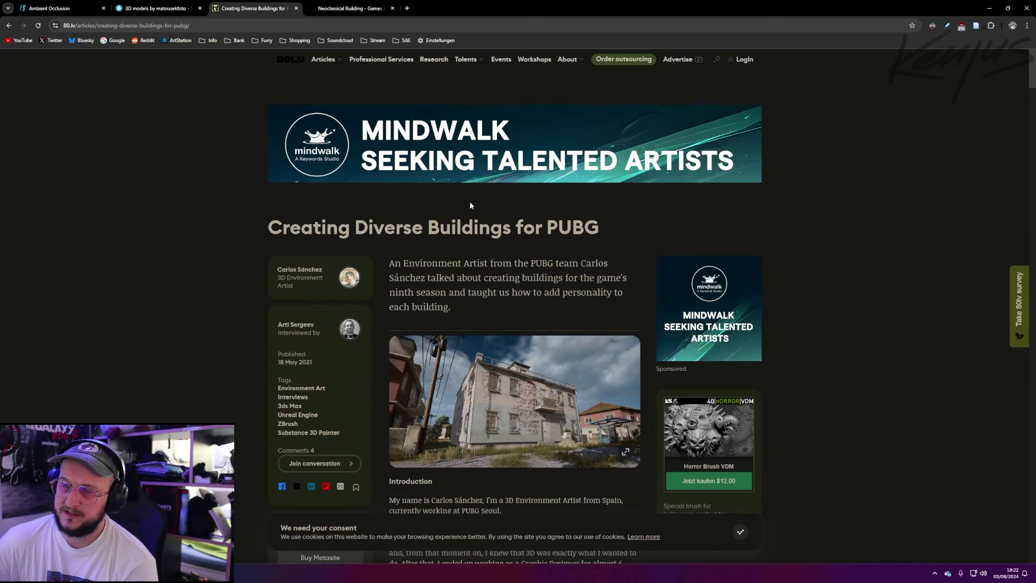
{"action": "double_click", "coordinate": [550, 227]}
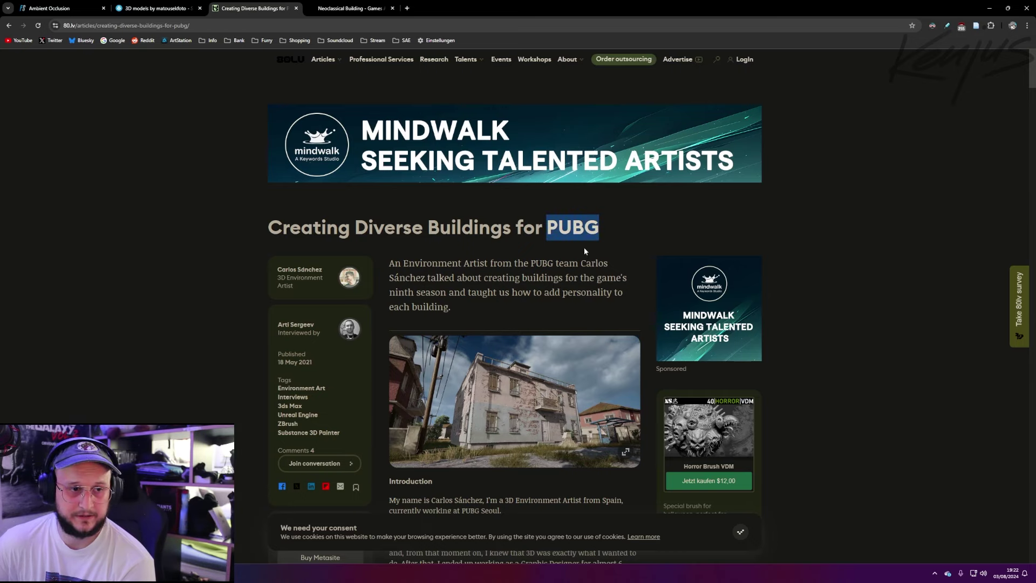
{"action": "scroll", "coordinate": [584, 247], "scroll_direction": "down", "scroll_amount": 7}
{"action": "scroll", "coordinate": [584, 248], "scroll_direction": "down", "scroll_amount": 4}
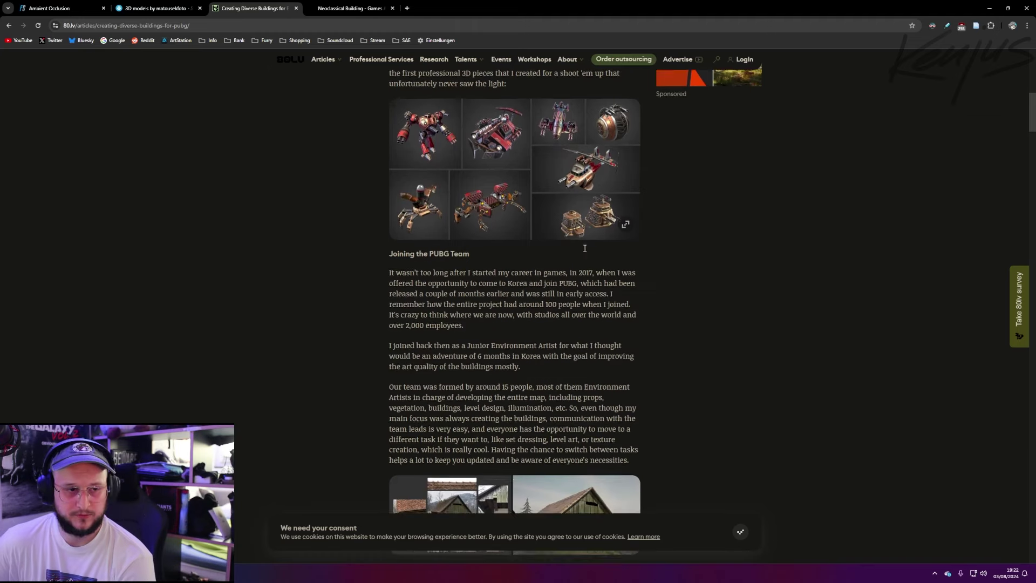
{"action": "scroll", "coordinate": [584, 247], "scroll_direction": "down", "scroll_amount": 2}
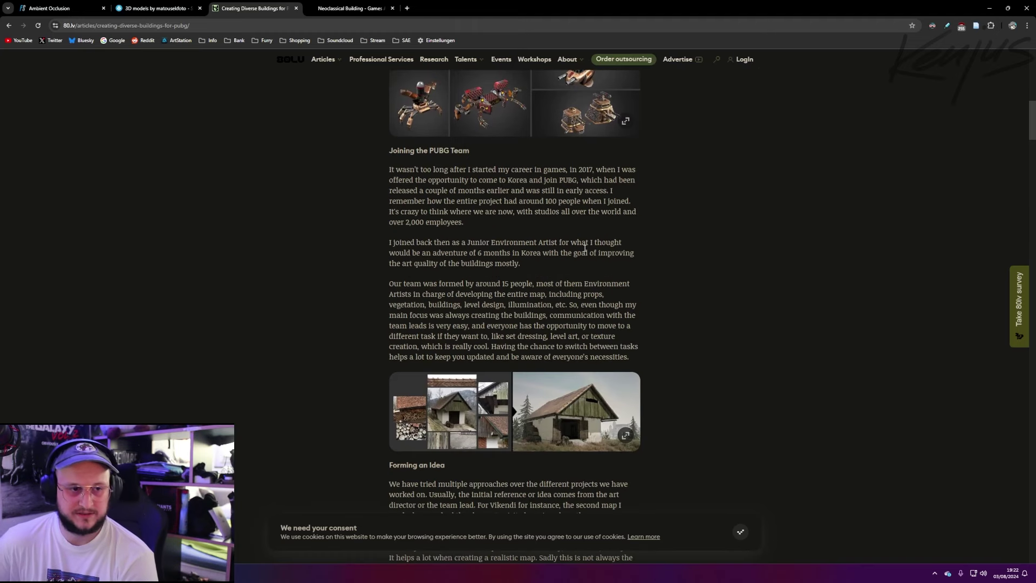
{"action": "scroll", "coordinate": [585, 249], "scroll_direction": "down", "scroll_amount": 12}
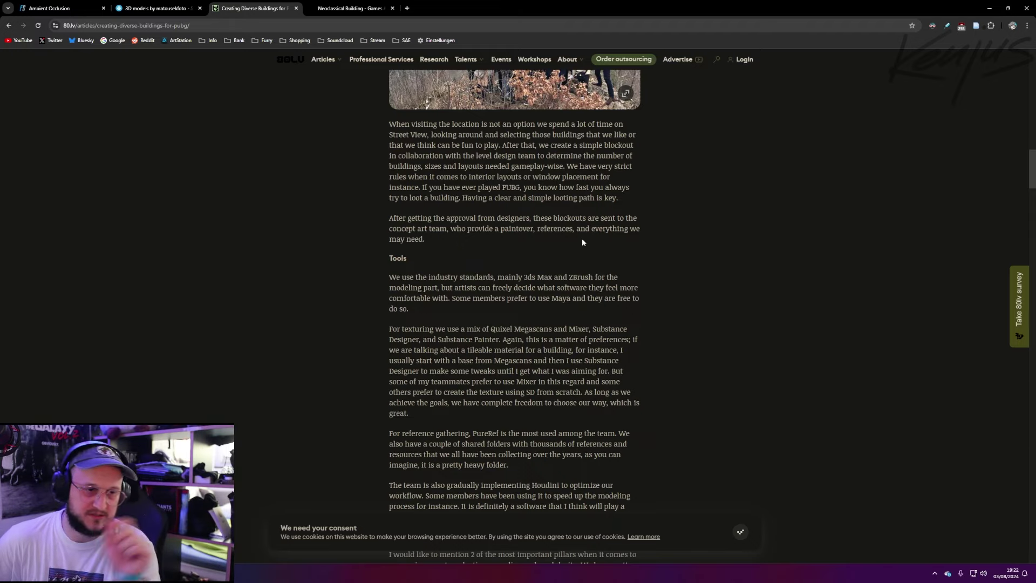
{"action": "scroll", "coordinate": [582, 234], "scroll_direction": "down", "scroll_amount": 15}
{"action": "scroll", "coordinate": [565, 242], "scroll_direction": "down", "scroll_amount": 15}
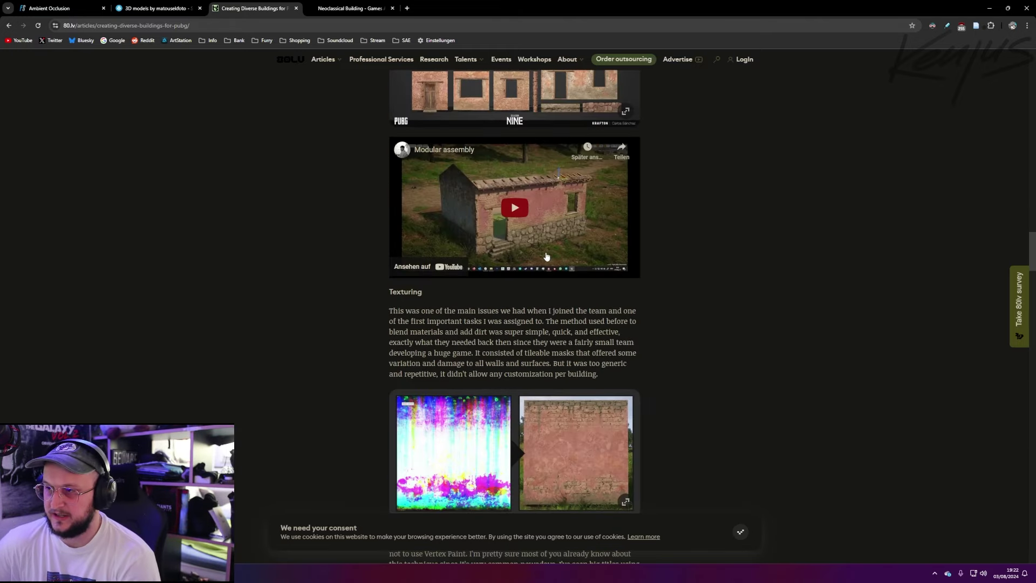